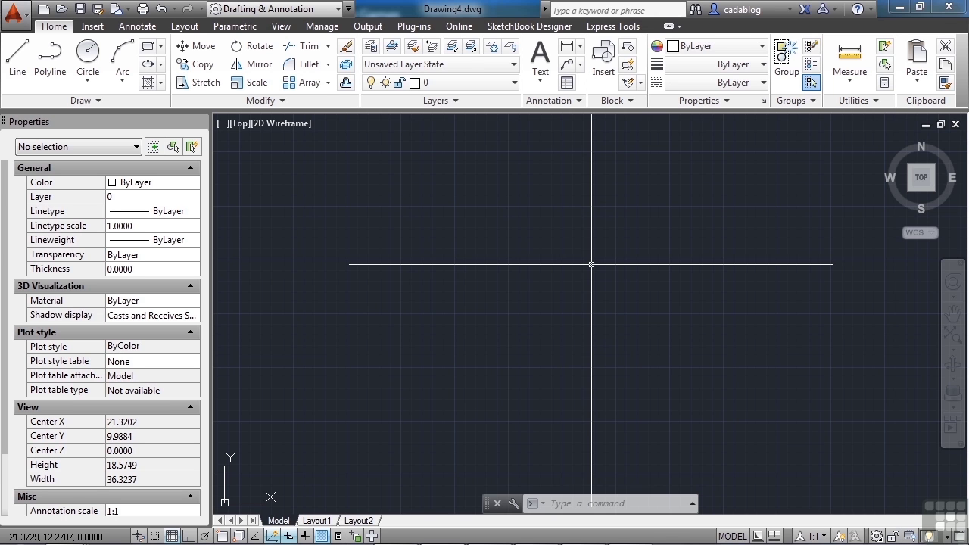
Open annotation.dwg with Ctrl+O and switch from the NOTES layout to Model space
key(ctrl+o)
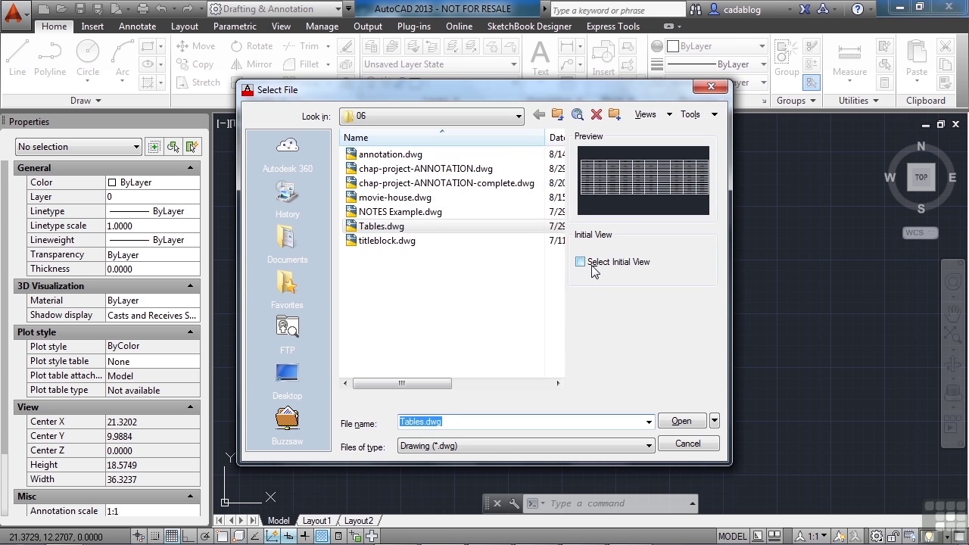
click(409, 156)
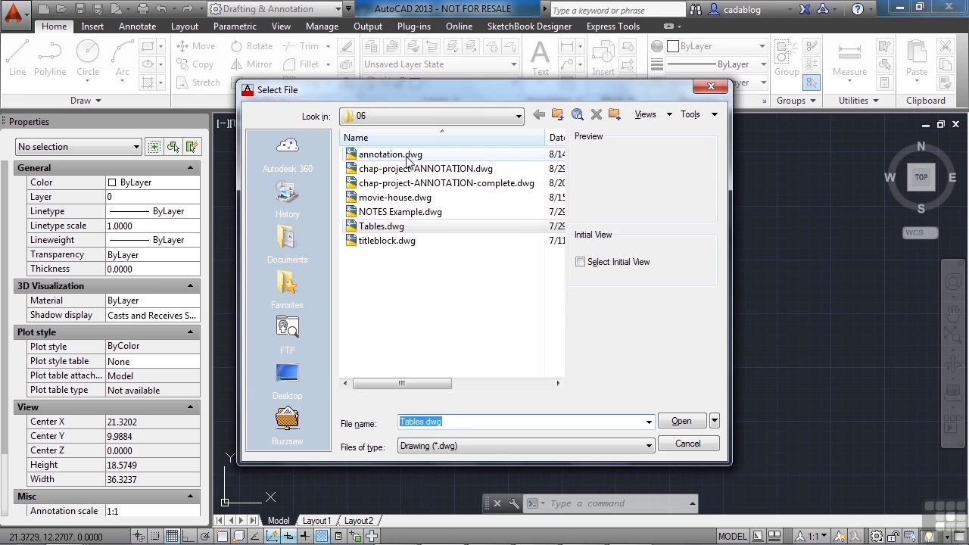
click(680, 421)
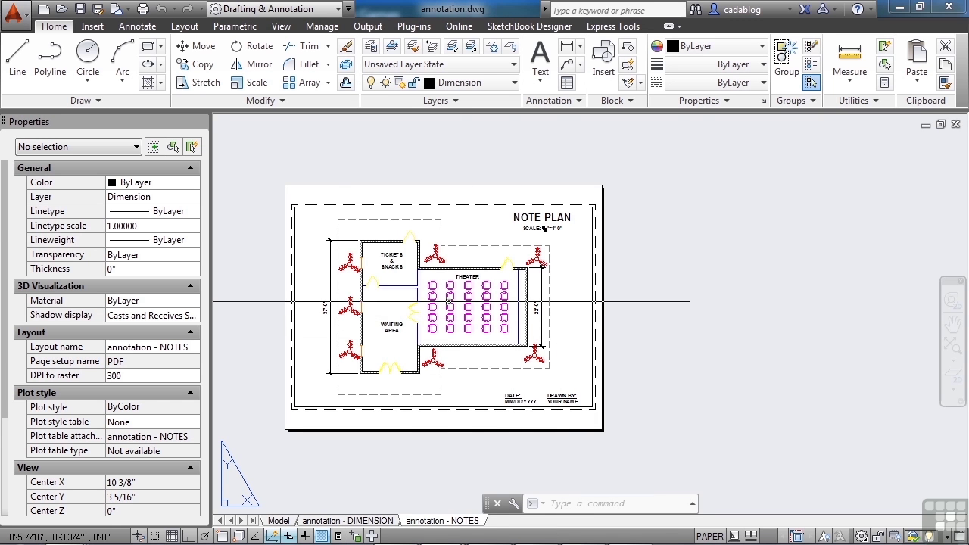
middle_drag(449, 302, 531, 285)
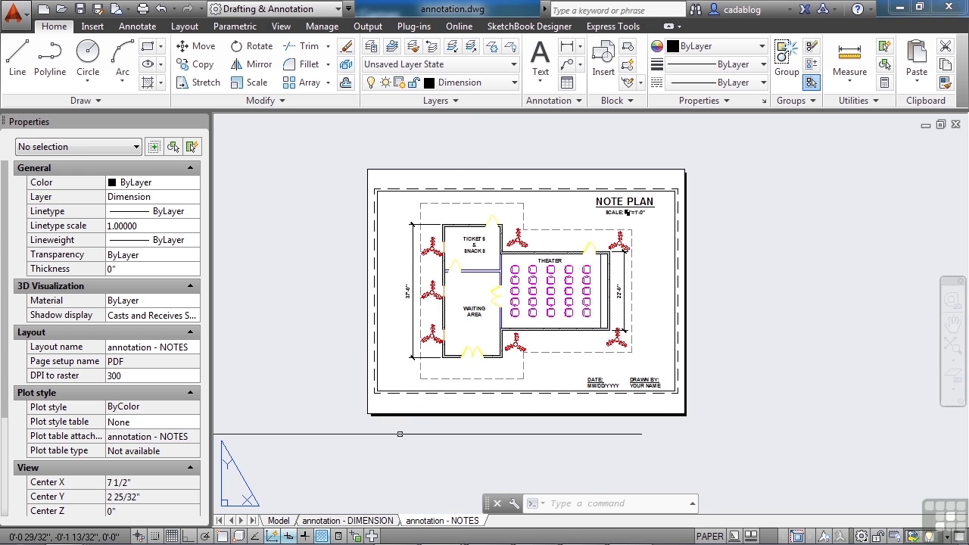
click(280, 522)
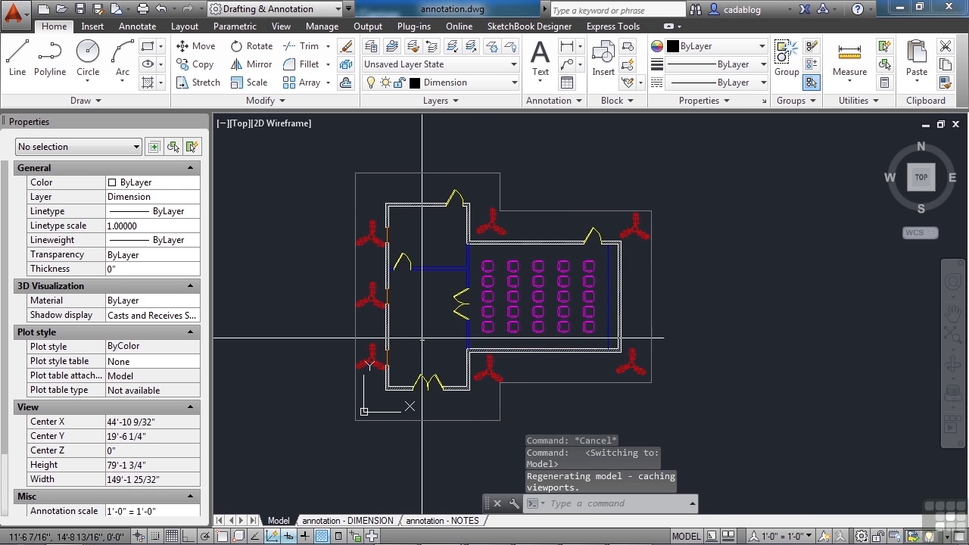
Create an MText note reading 'ENTRANCE ROOM' in capitals inside the plan's entrance room
scroll(418, 332, up, 2)
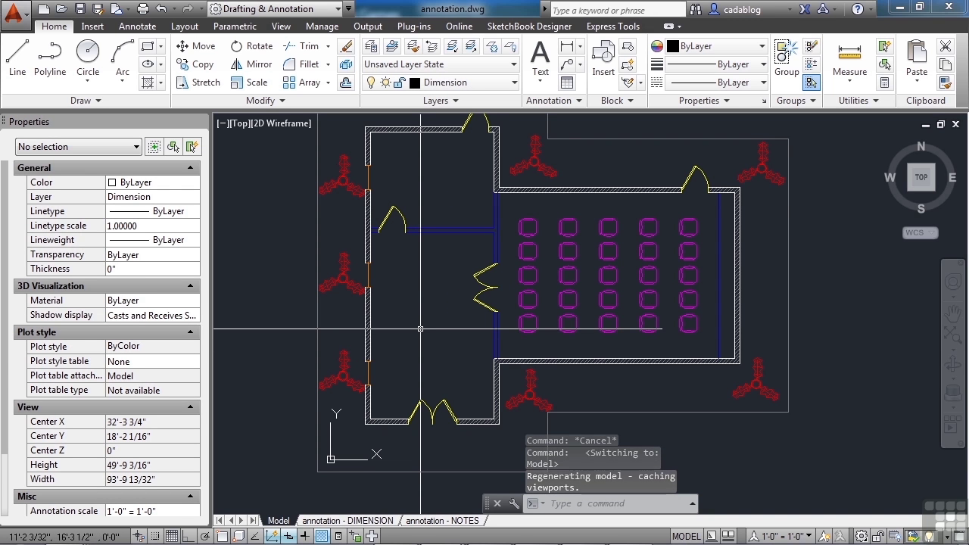
text(mt)
key(Return)
scroll(422, 330, up, 2)
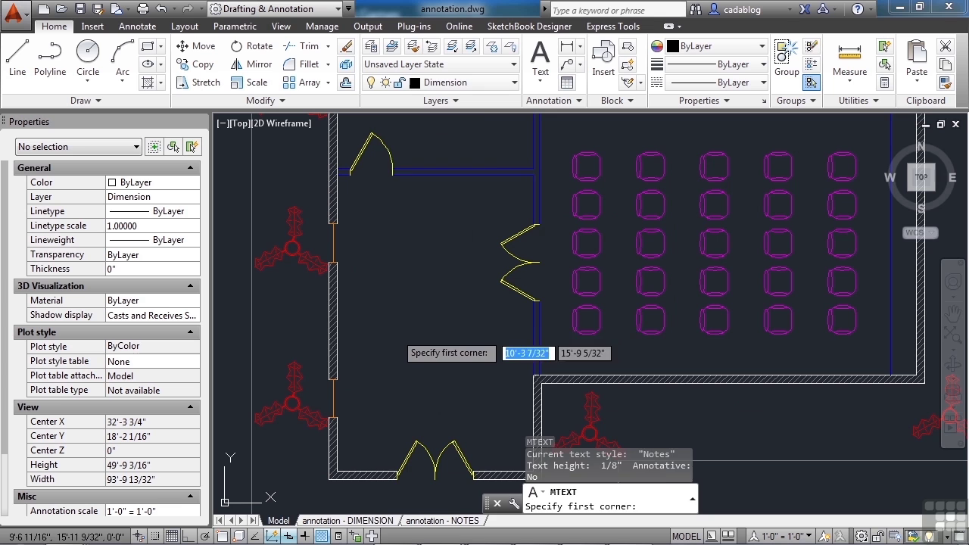
click(390, 332)
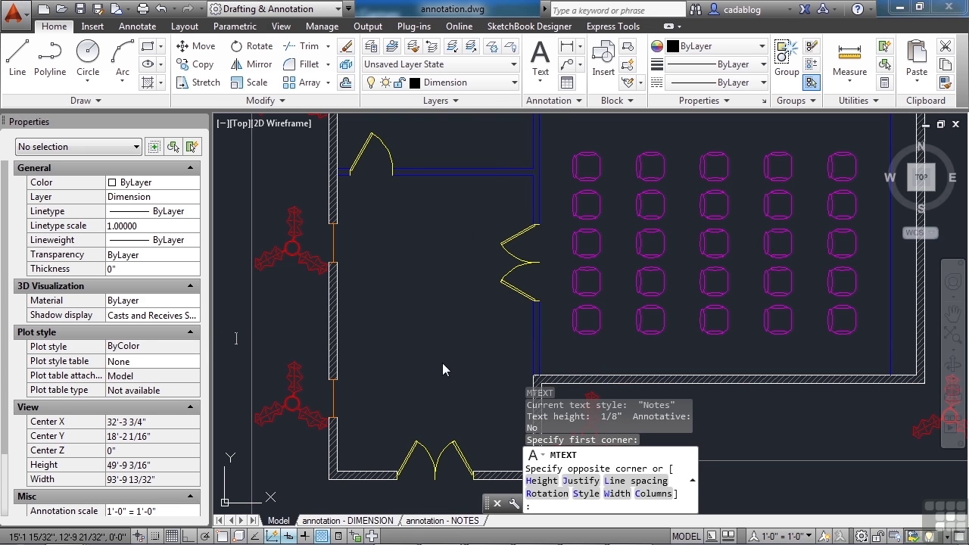
click(427, 352)
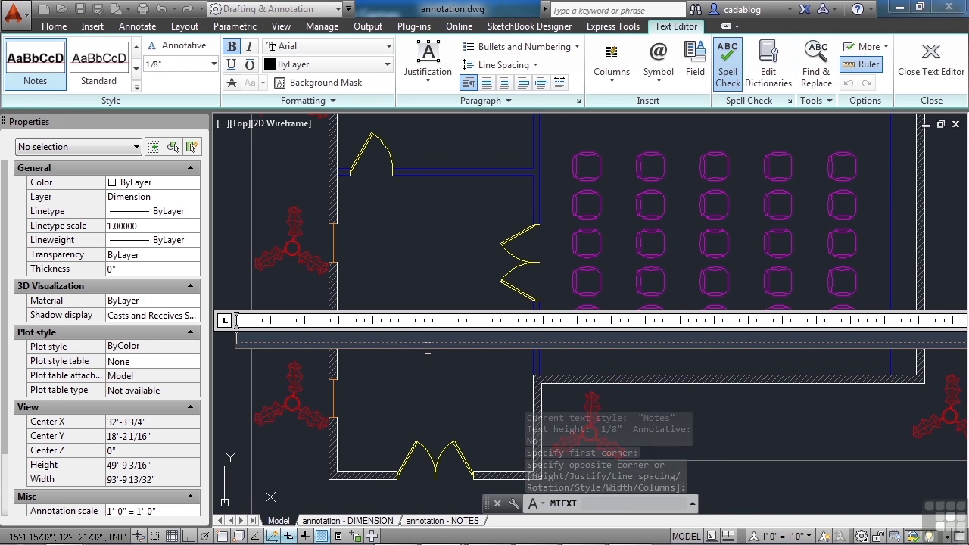
key(Caps_Lock)
text(ENTRANCE ROOM)
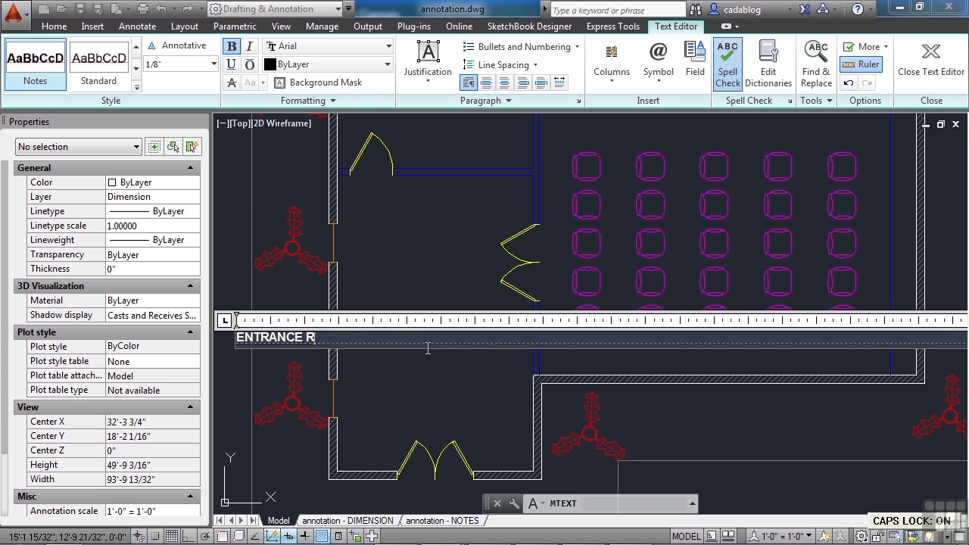
click(426, 381)
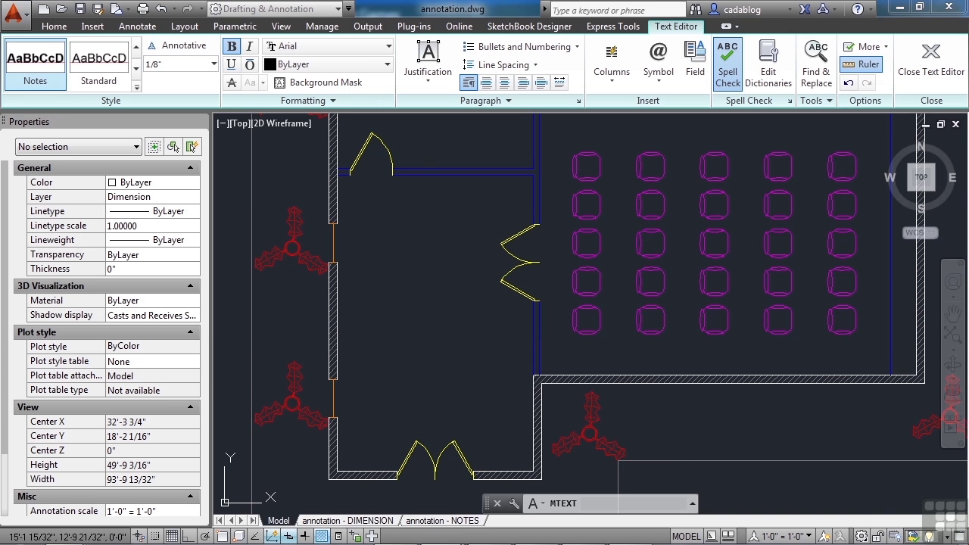
scroll(475, 331, down, 4)
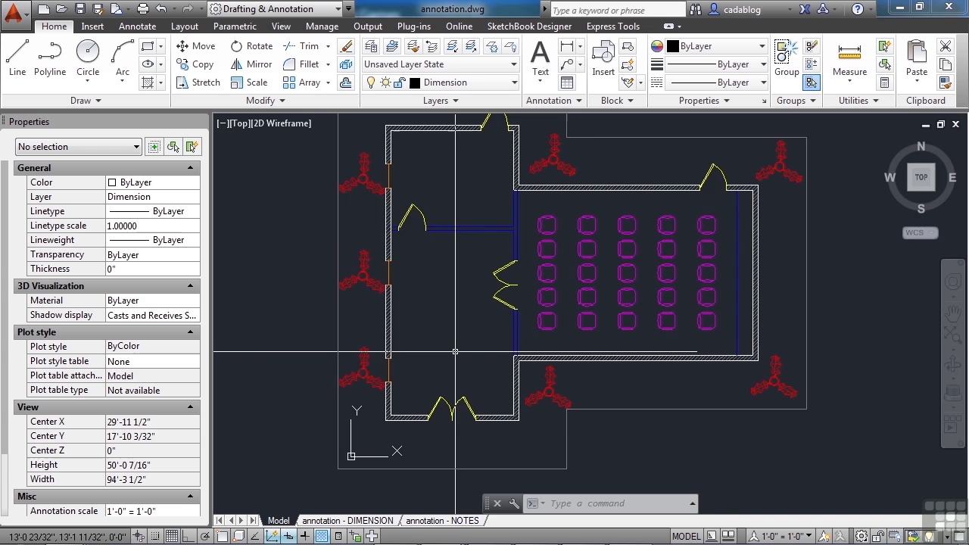
Centre the view on the ENTRANCE ROOM note and select it
scroll(455, 350, up, 6)
click(422, 282)
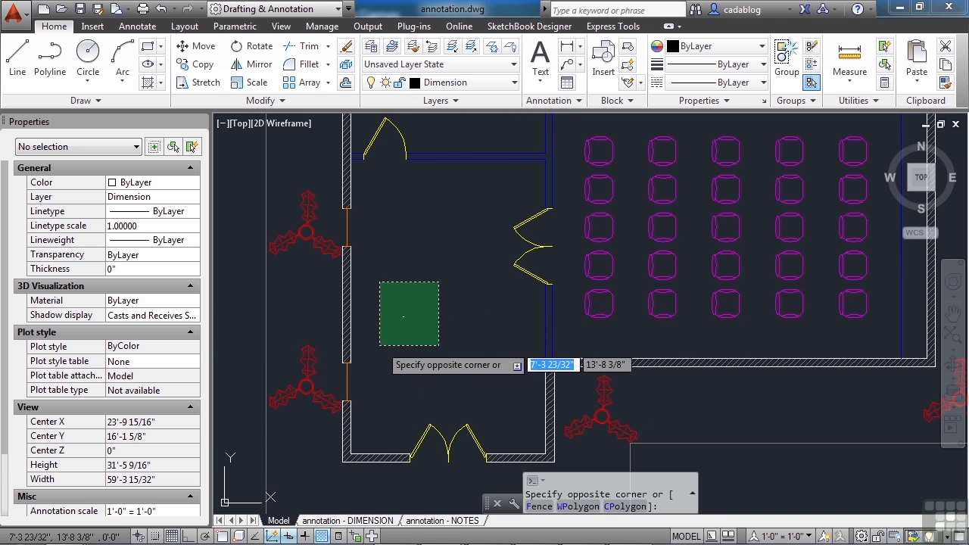
click(378, 334)
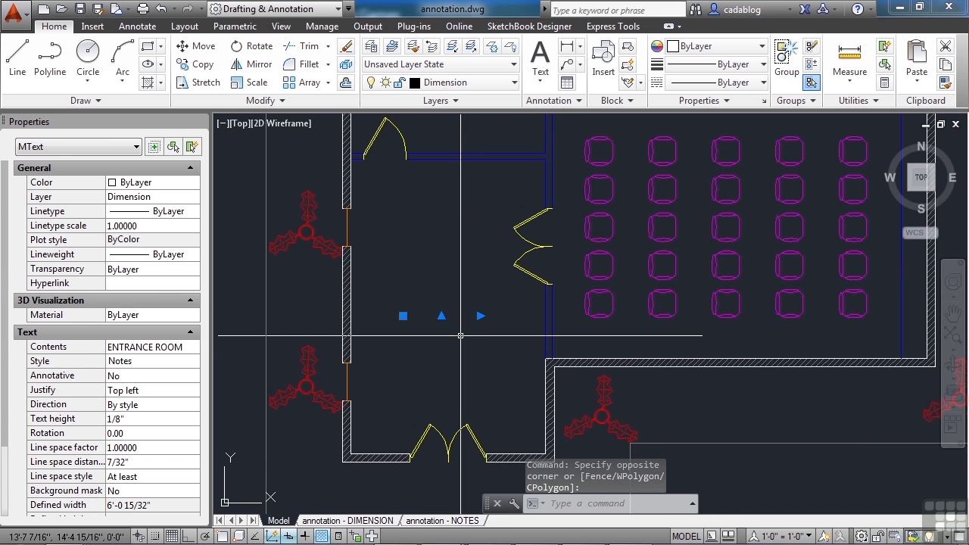
key(Escape)
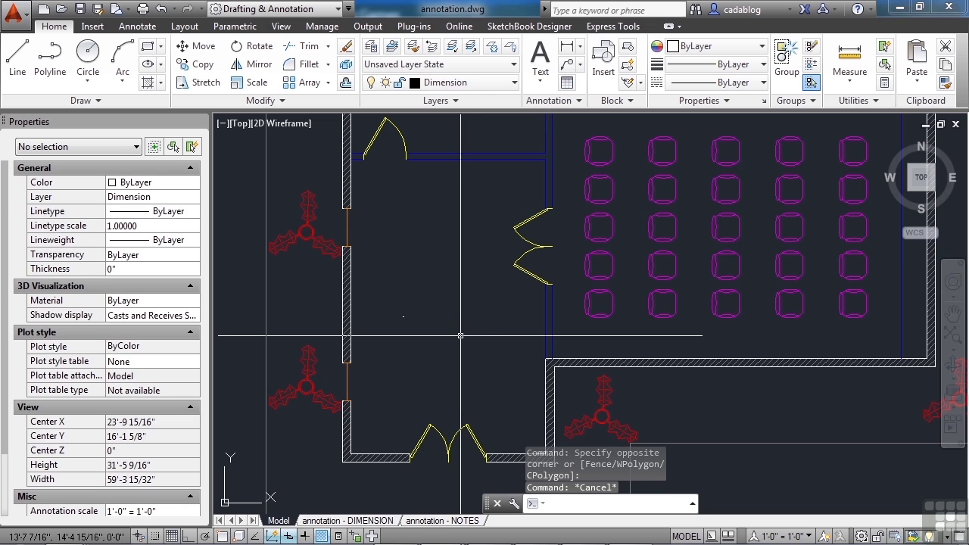
scroll(402, 318, up, 10)
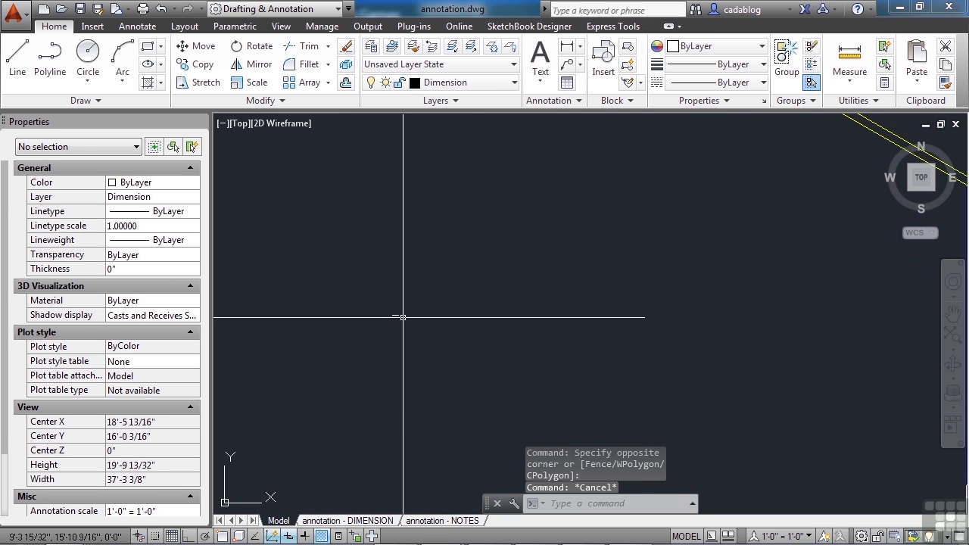
middle_drag(332, 334, 480, 353)
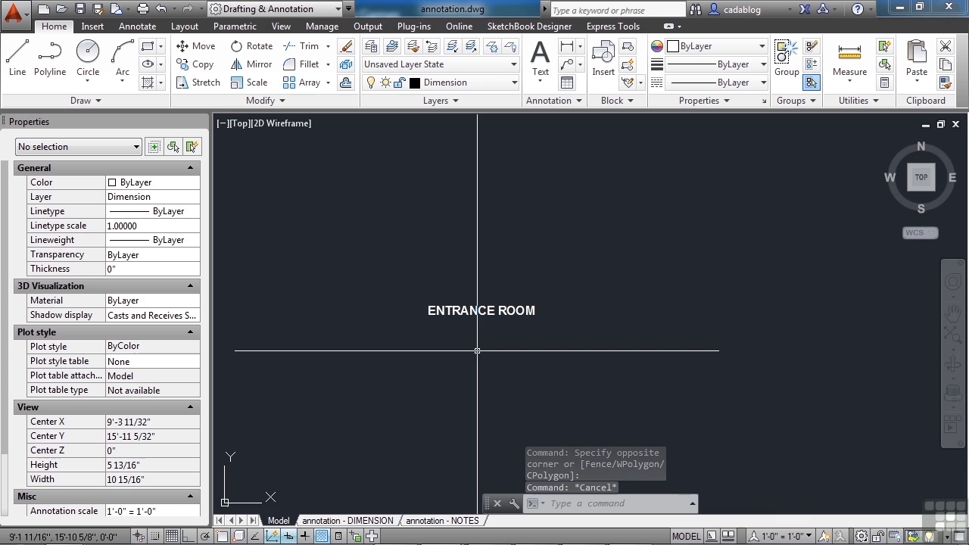
scroll(489, 350, down, 5)
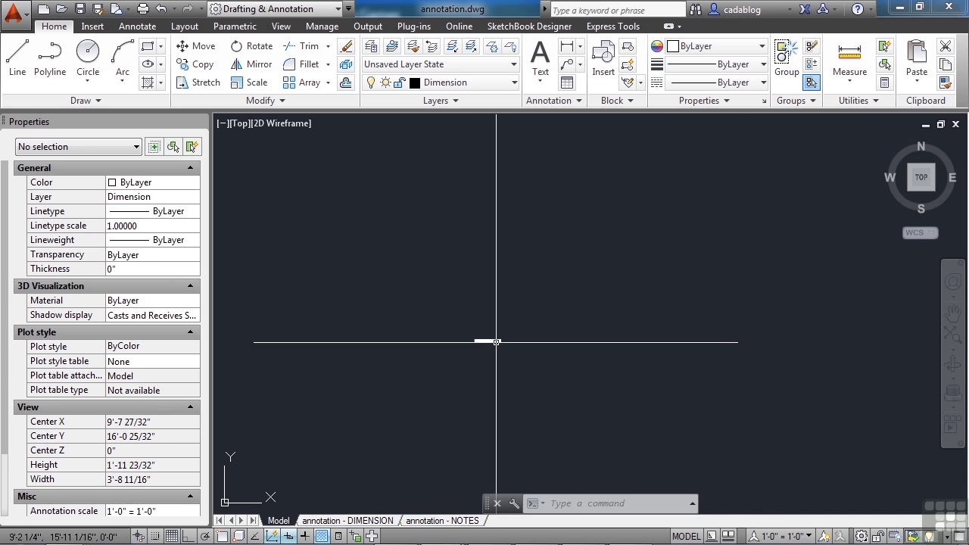
click(495, 342)
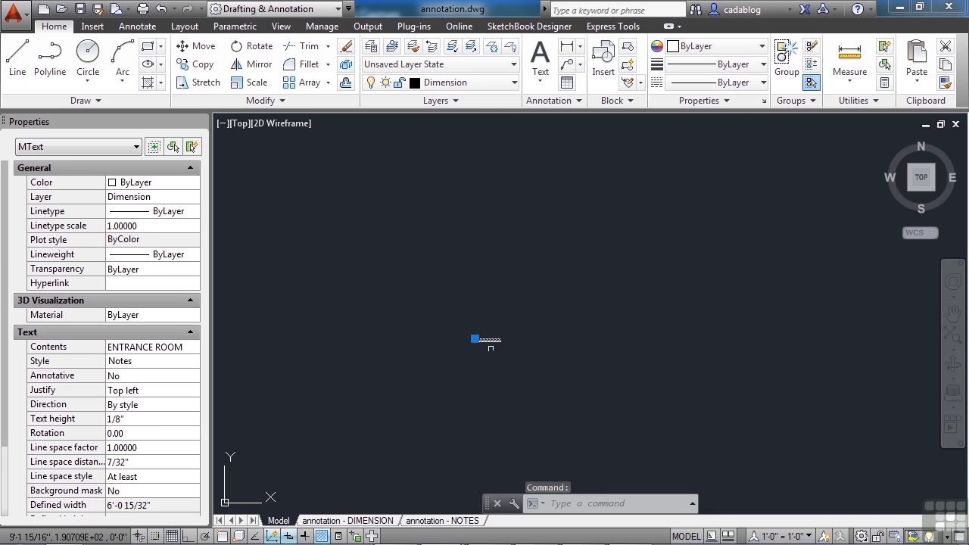
Set the note's text height to 1", then to 10", and deselect it
click(134, 419)
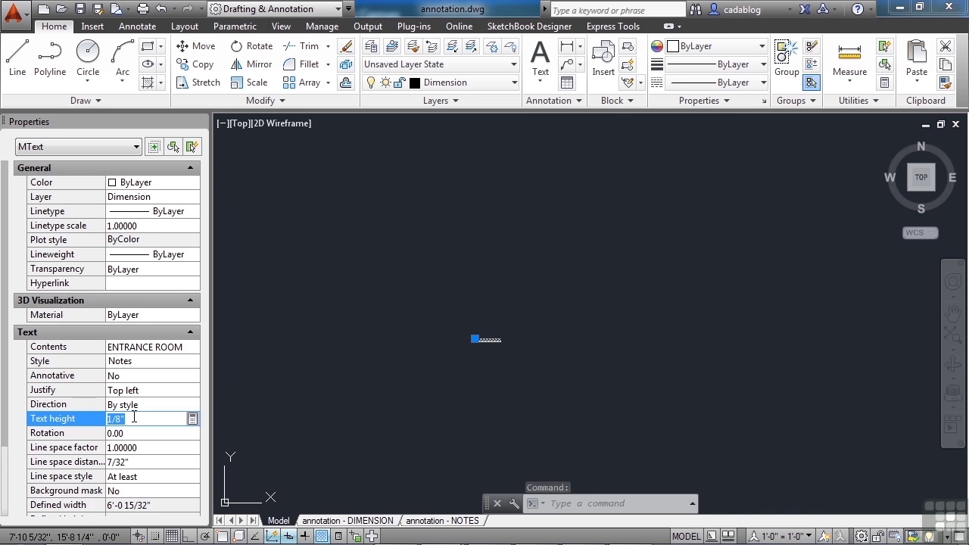
text(1)
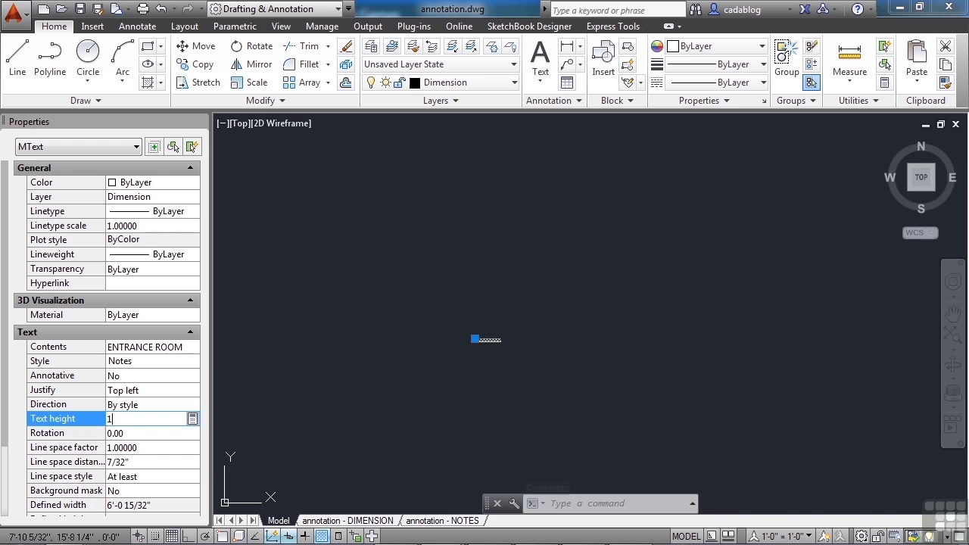
key(Return)
scroll(532, 306, down, 6)
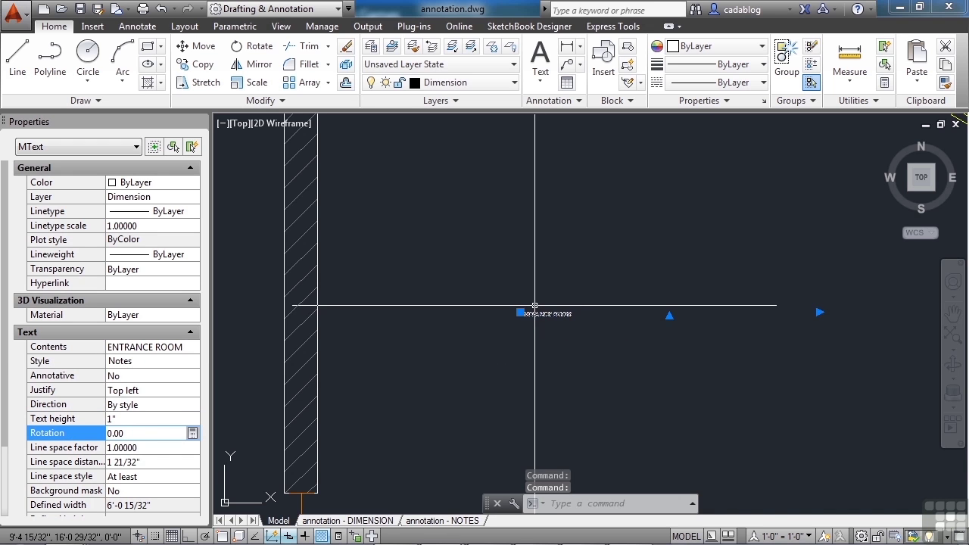
click(155, 422)
text(10)
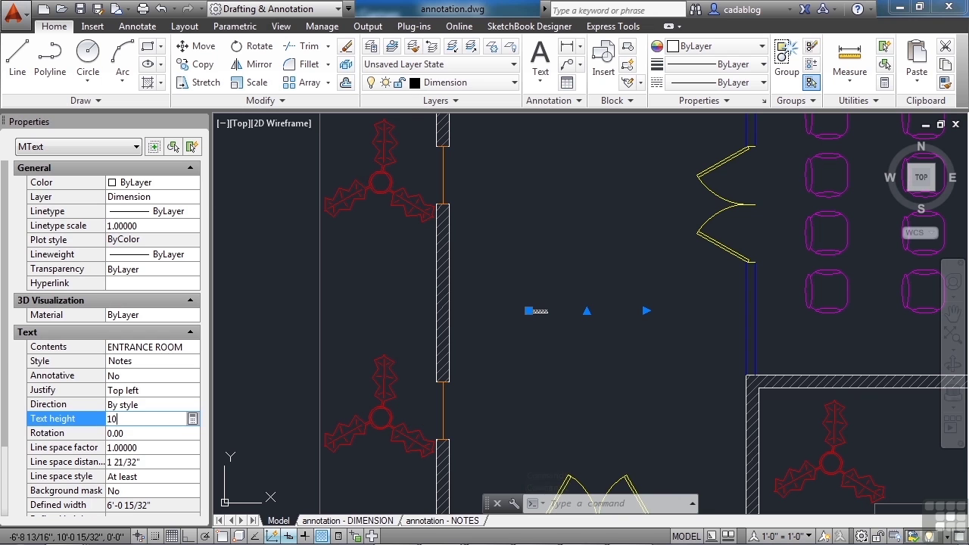
click(155, 430)
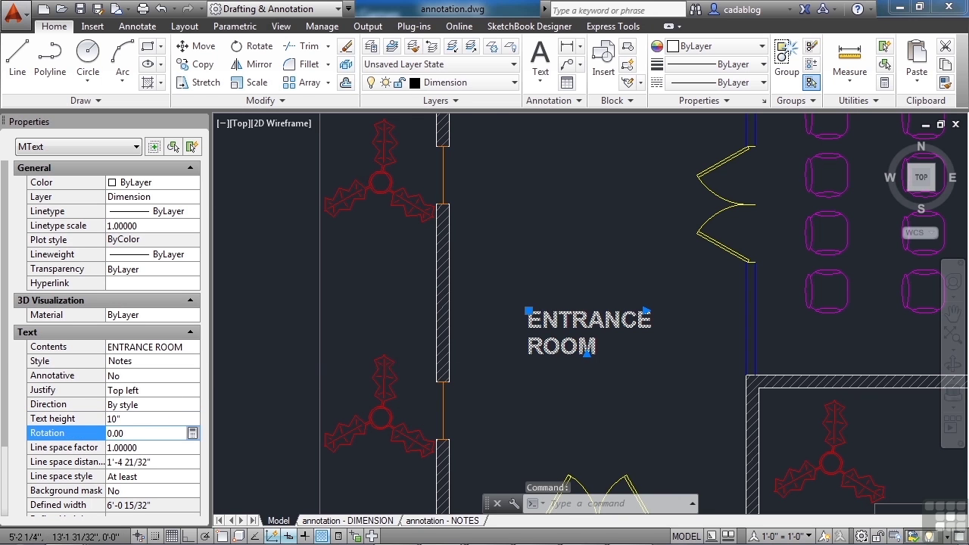
scroll(496, 350, down, 2)
key(Escape)
scroll(491, 337, down, 3)
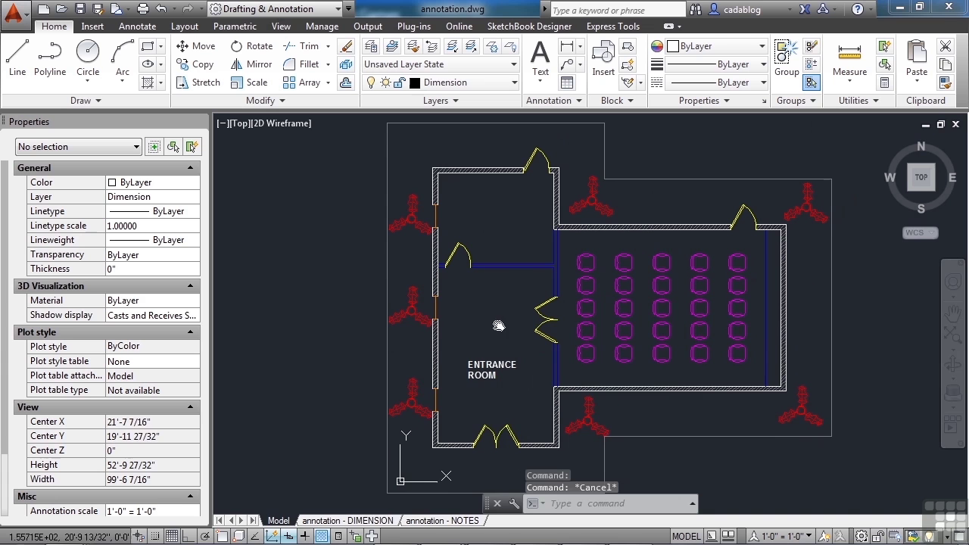
Switch to the NOTES layout and activate its viewport
click(414, 521)
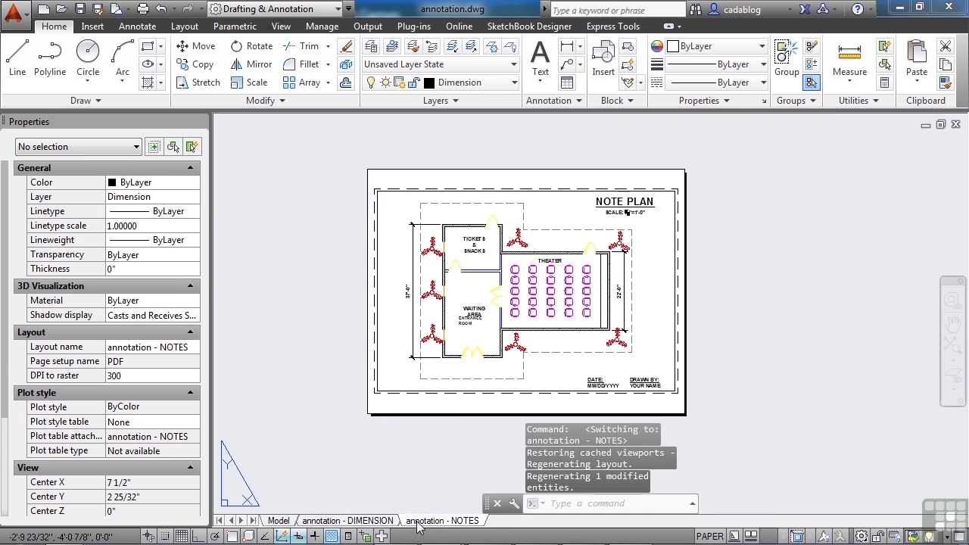
scroll(432, 339, up, 5)
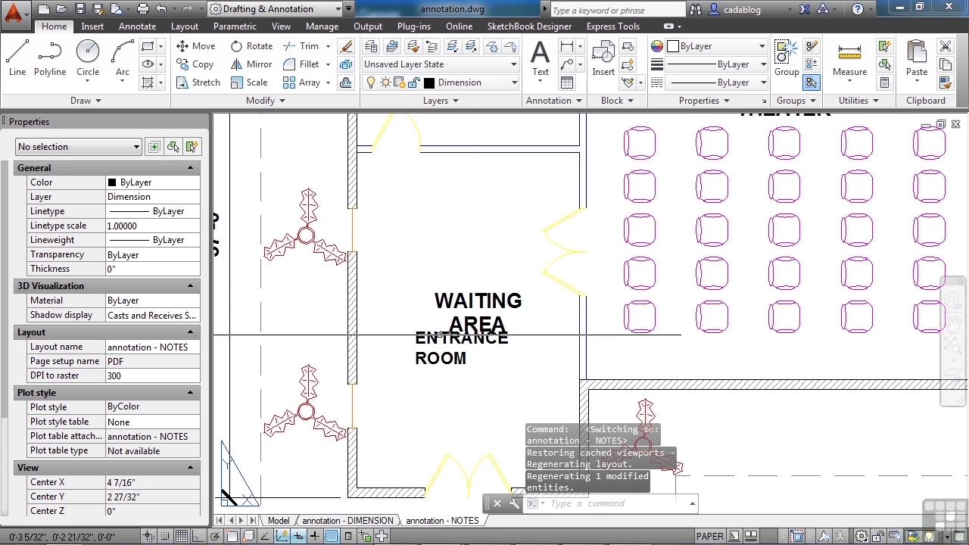
scroll(436, 342, down, 2)
double_click(433, 343)
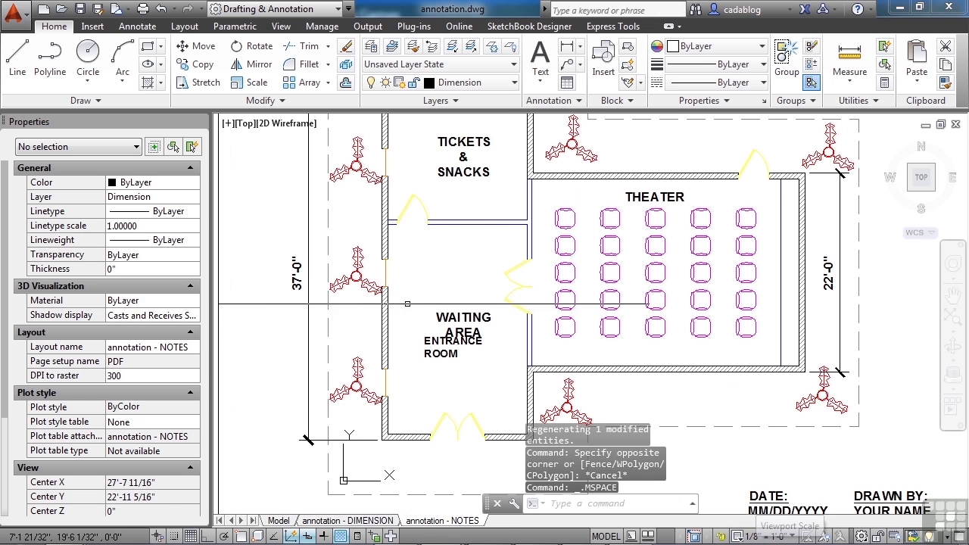
Pan and zoom the plan in the viewport, then undo back to the full NOTE PLAN sheet
scroll(437, 313, down, 2)
scroll(437, 314, down, 1)
middle_drag(424, 315, 547, 319)
scroll(547, 319, down, 1)
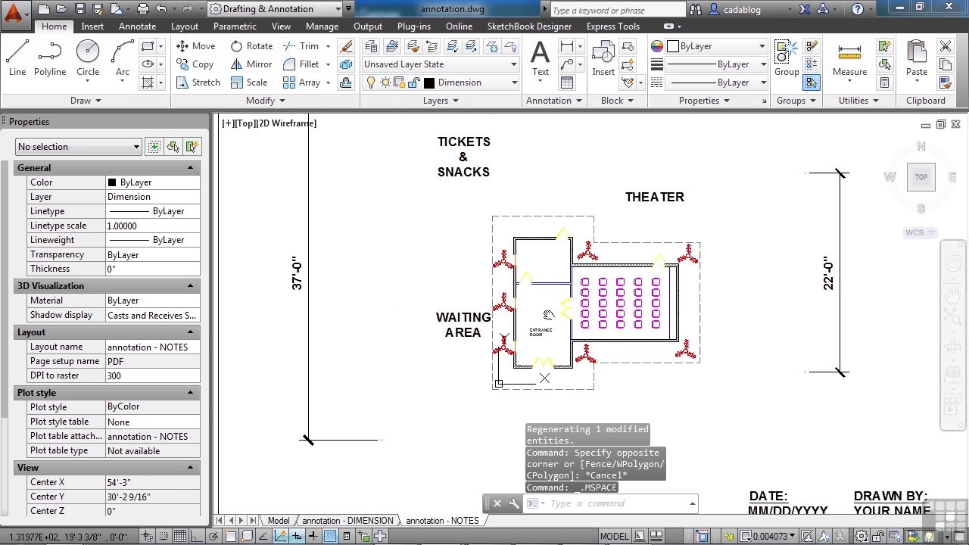
scroll(548, 332, down, 1)
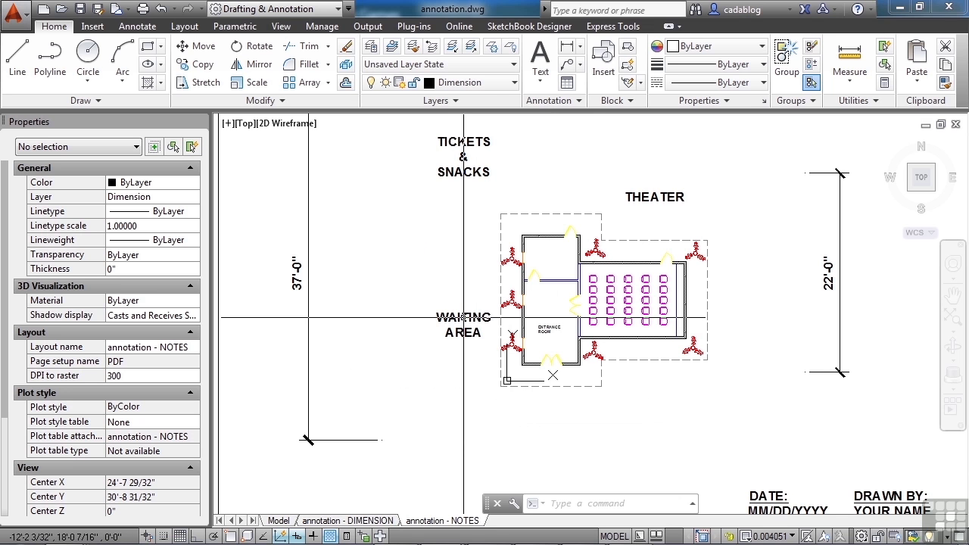
scroll(548, 331, up, 2)
scroll(548, 330, up, 2)
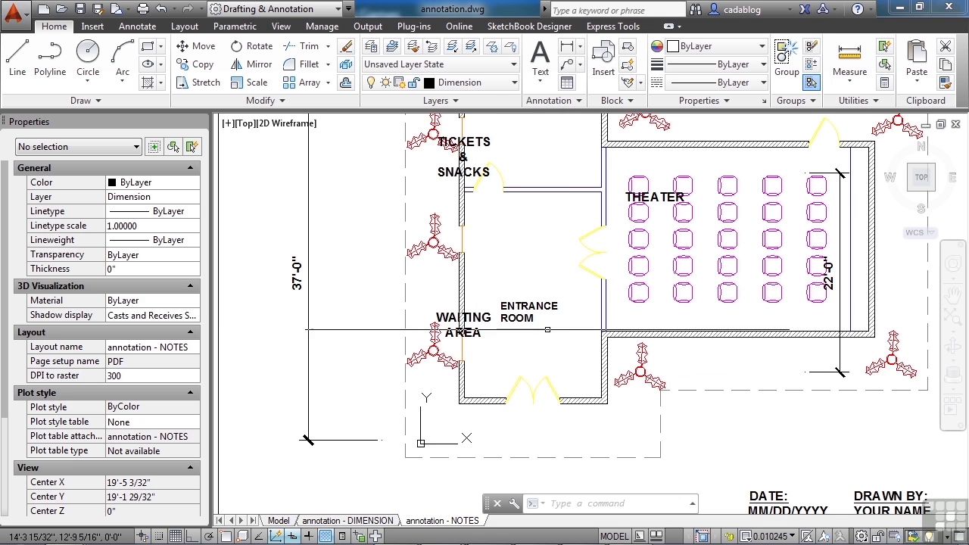
middle_drag(547, 331, 546, 343)
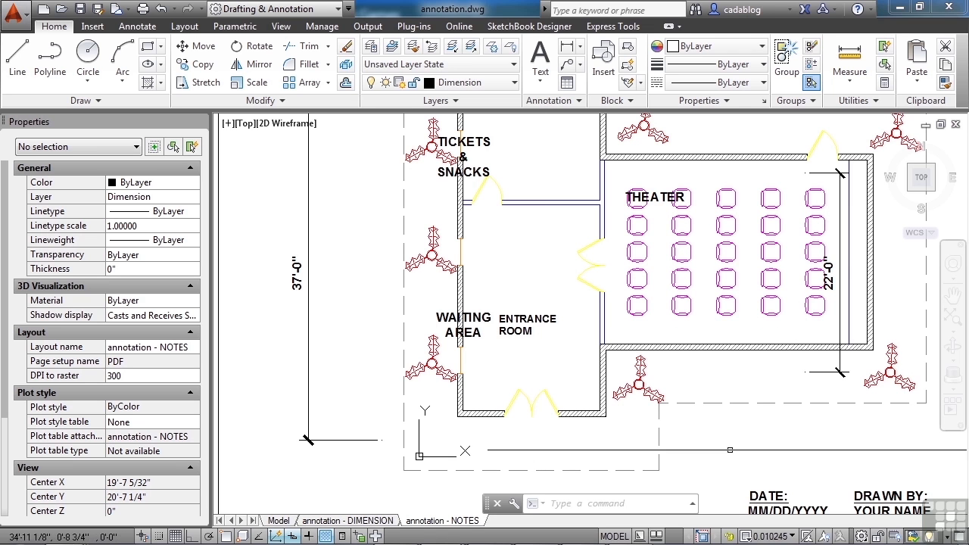
mouse_move(584, 282)
middle_down()
mouse_move(459, 307)
mouse_move(469, 311)
middle_up()
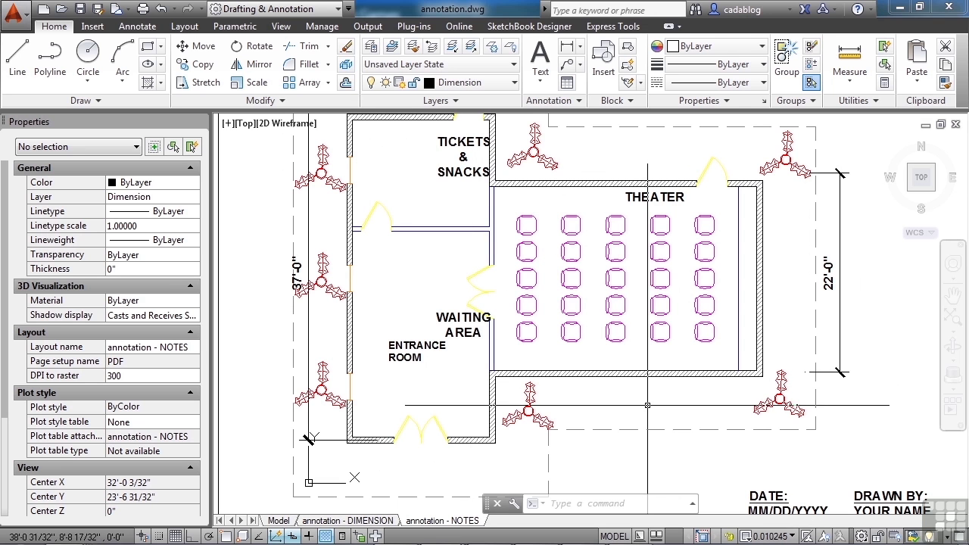
key(ctrl+z)
key(ctrl+z)
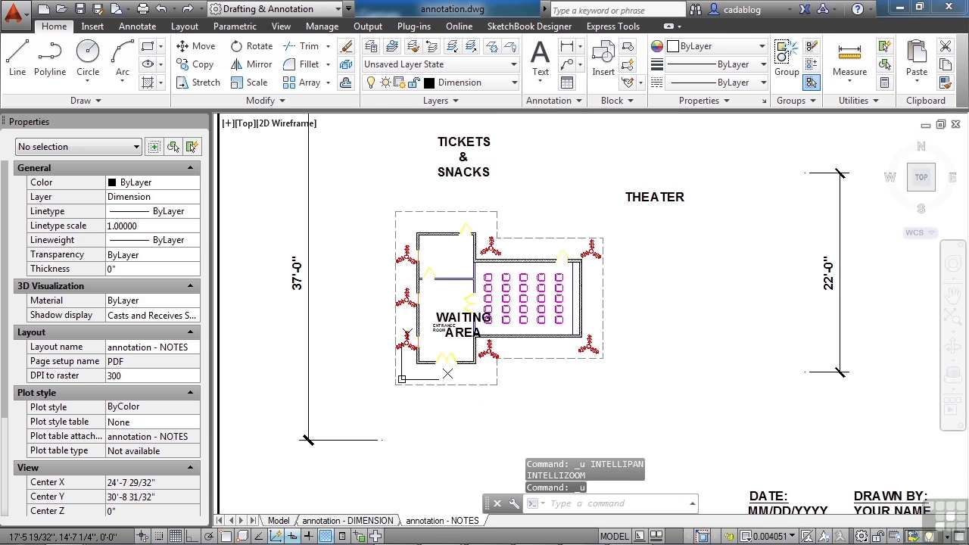
key(ctrl+z)
key(ctrl+z)
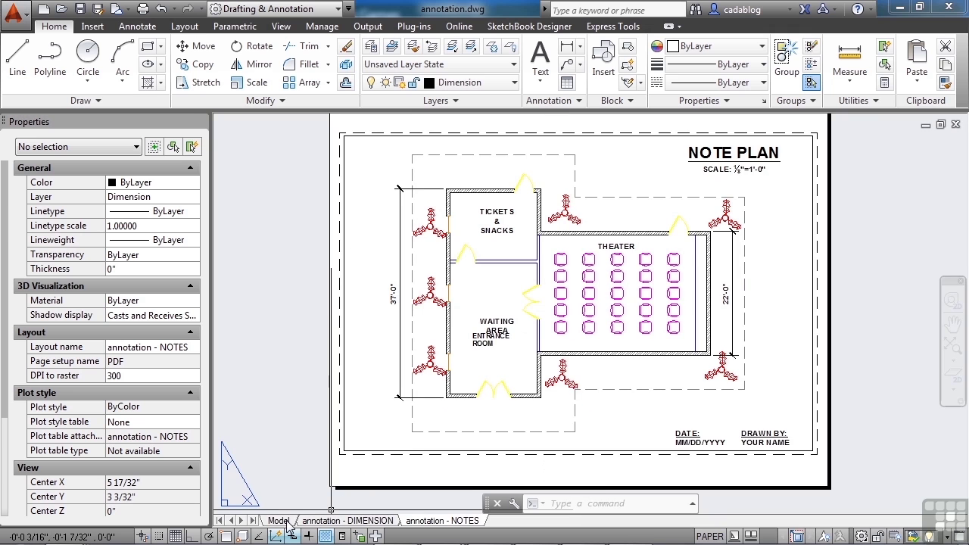
Go back to the Model tab and zoom in on the ENTRANCE ROOM note
click(288, 522)
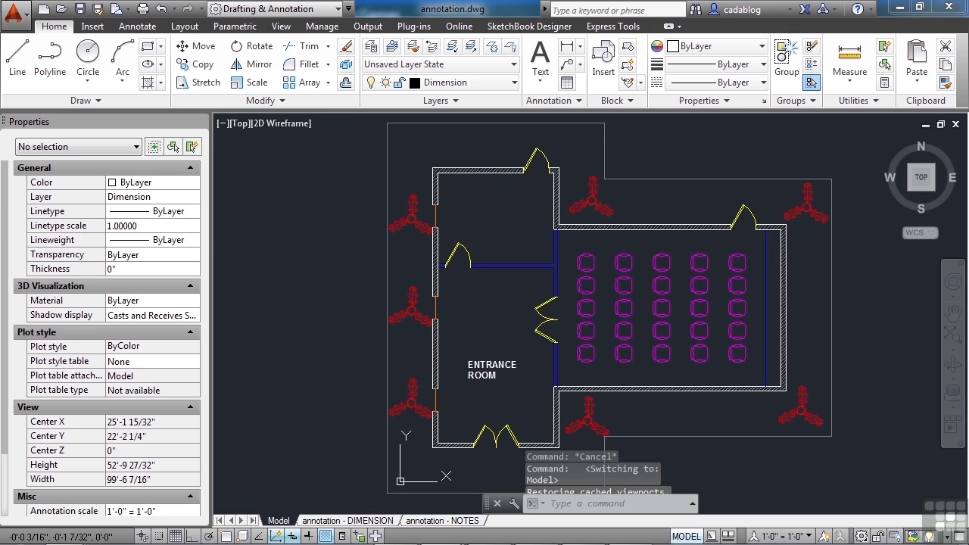
scroll(476, 363, up, 2)
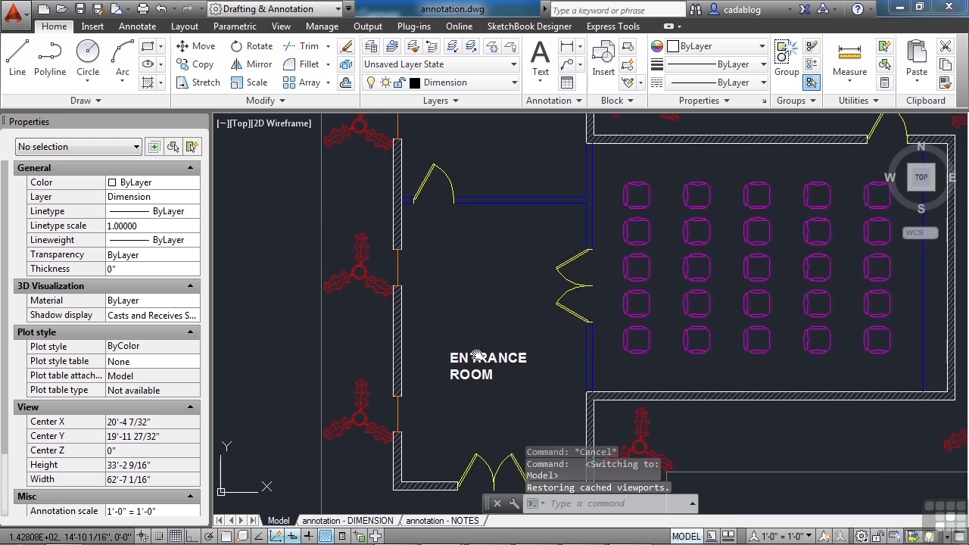
middle_drag(476, 356, 460, 342)
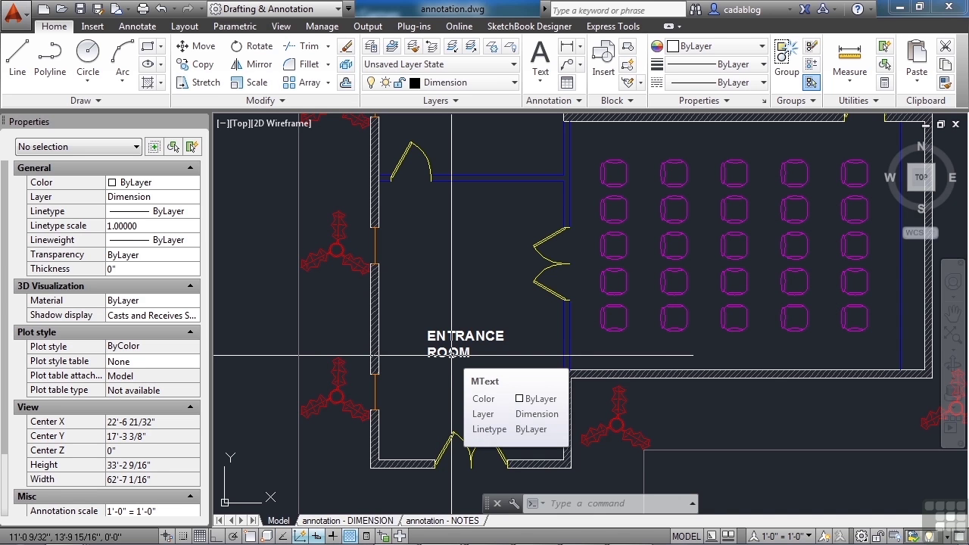
Create text style NOTES-ANNOTATED via STYLE and make it Annotative with 1/8" paper height
text(S)
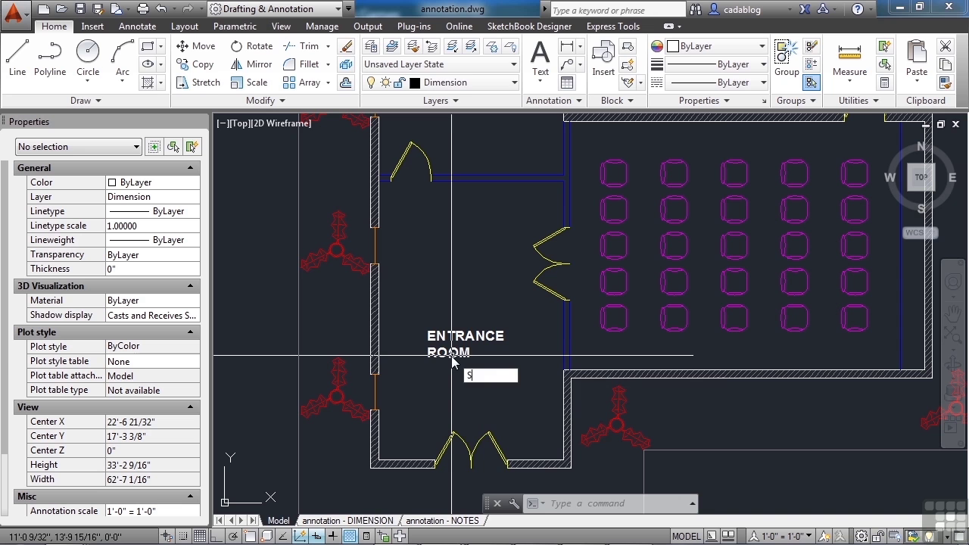
text(TY)
key(Return)
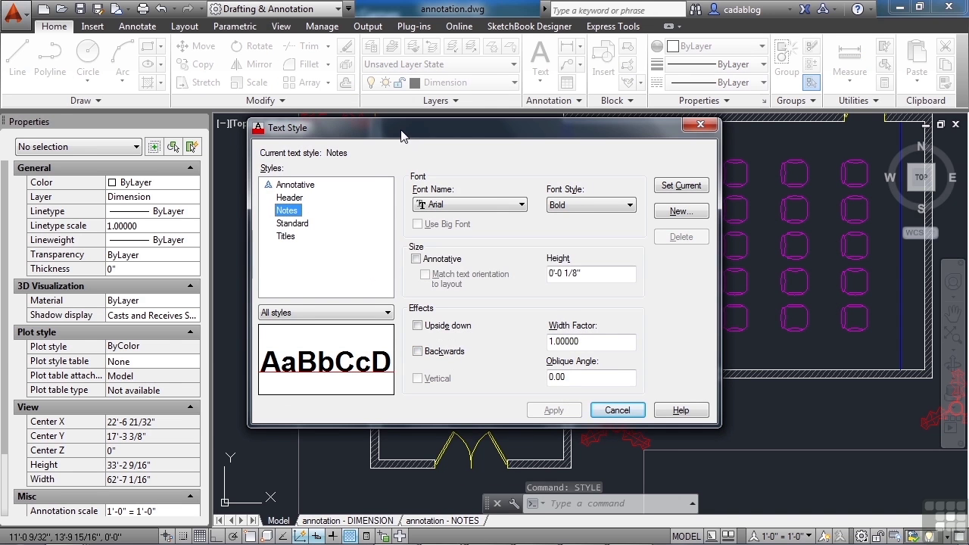
drag(398, 132, 346, 131)
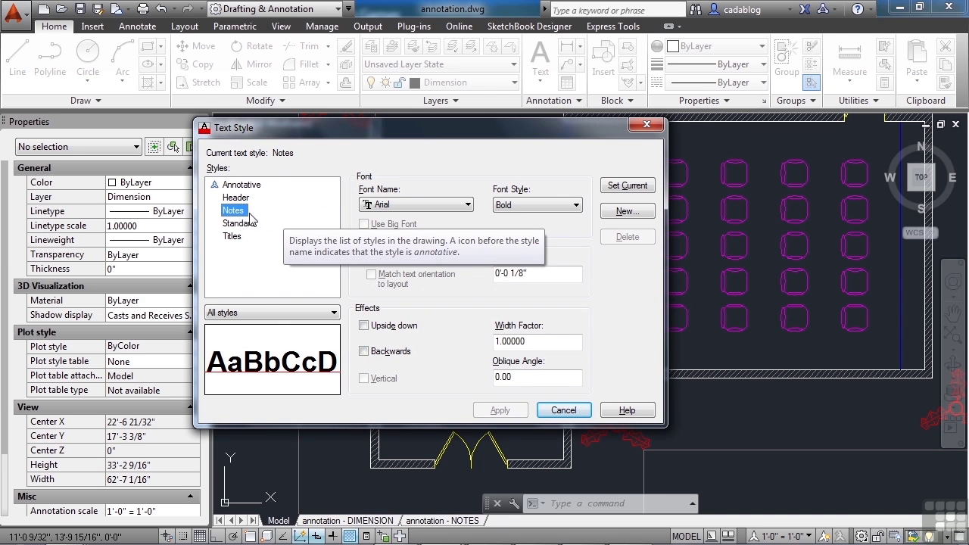
click(627, 212)
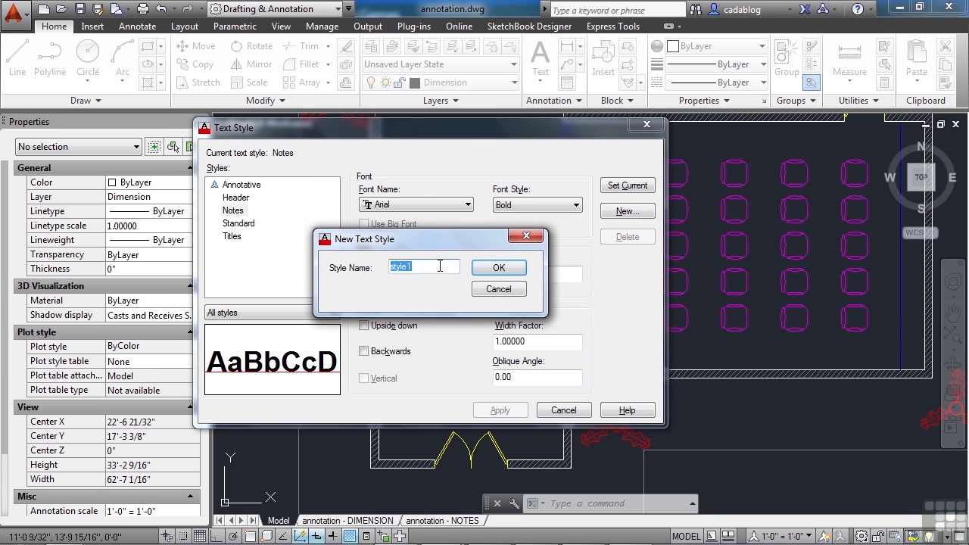
text(NOTES-AN)
text(NOTATED)
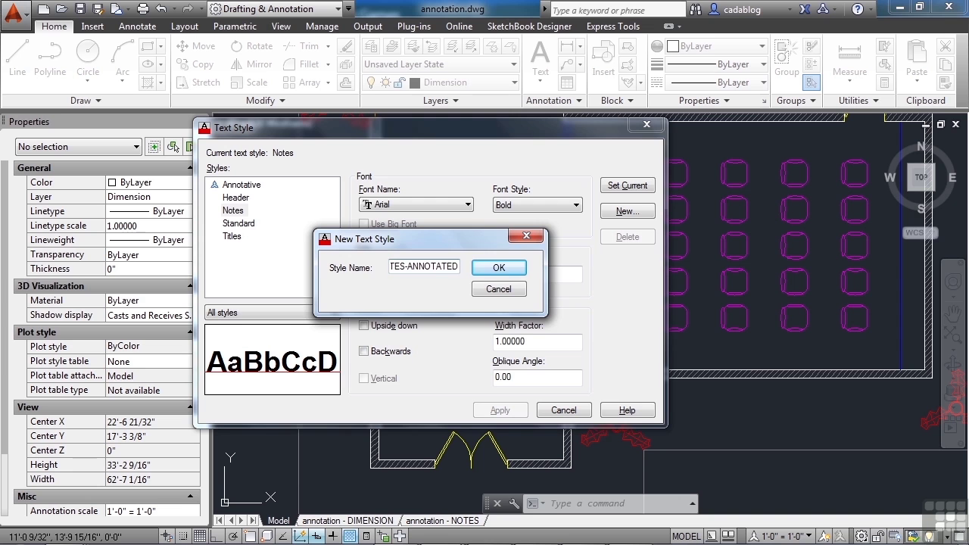
click(499, 270)
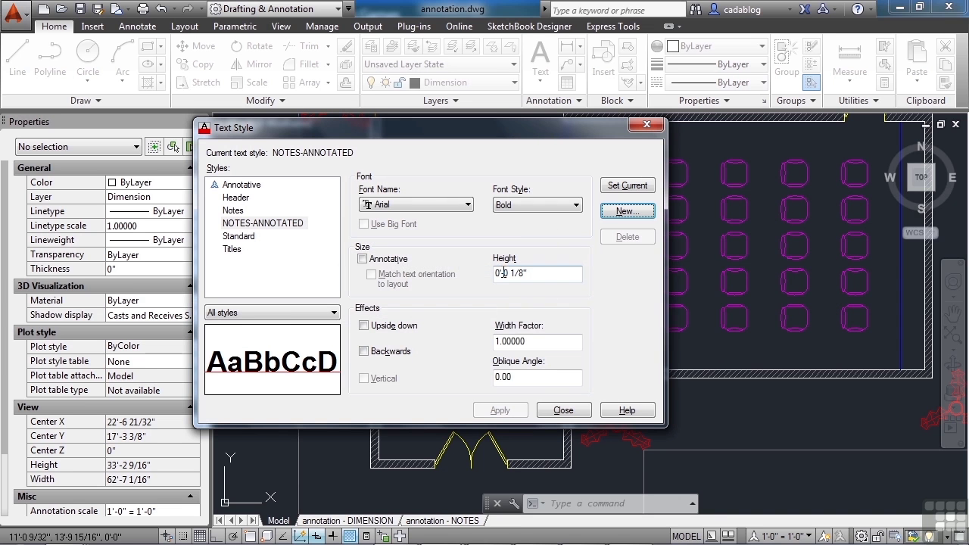
click(285, 225)
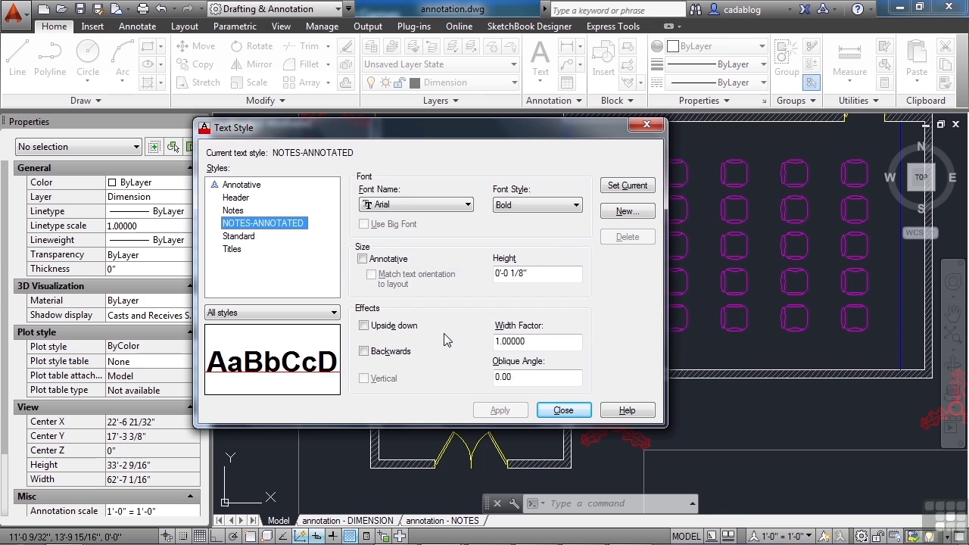
click(363, 259)
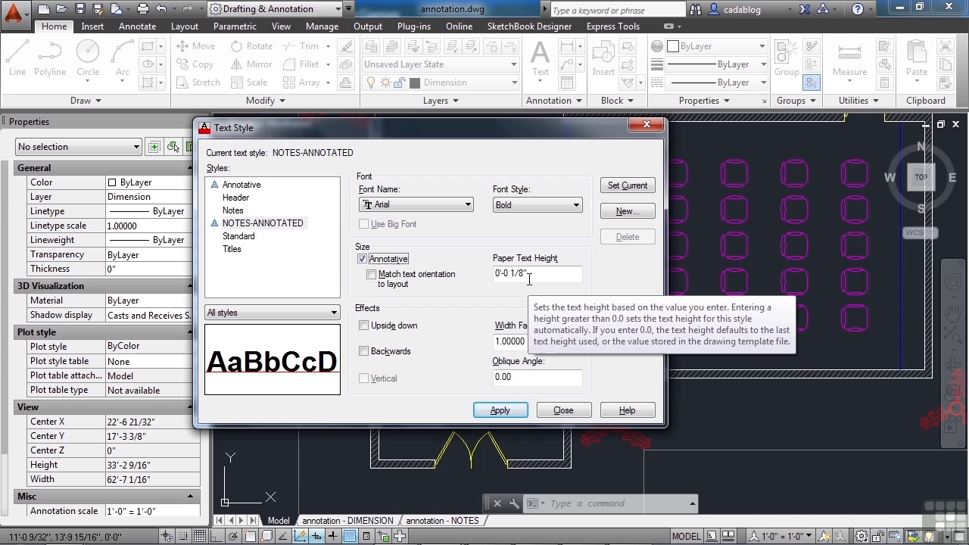
Close the Text Style dialog and assign NOTES-ANNOTATED to the ENTRANCE ROOM text
click(544, 410)
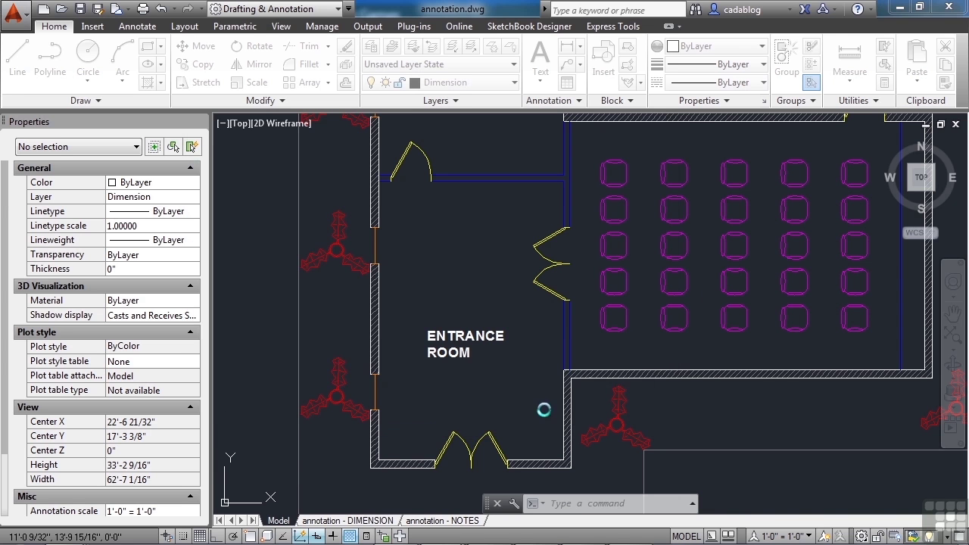
click(454, 353)
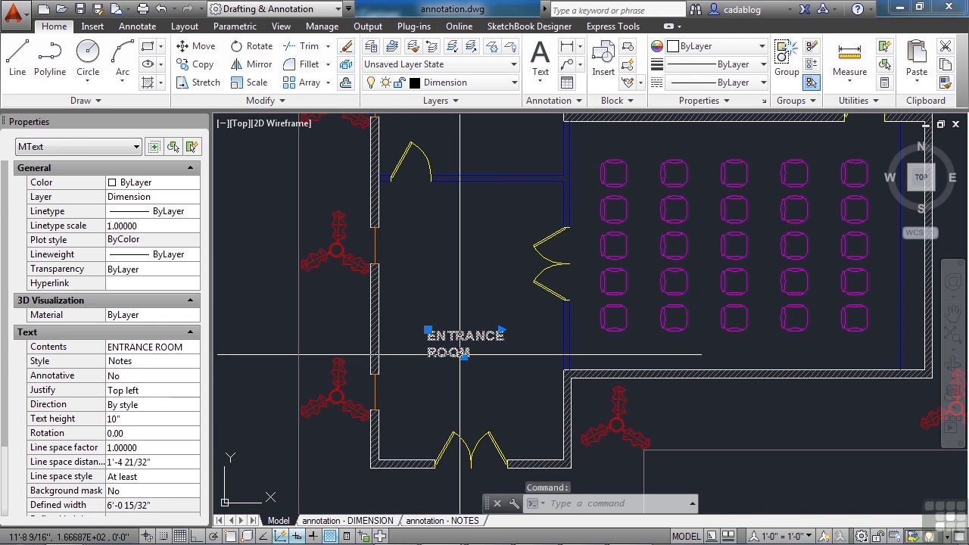
click(168, 365)
click(168, 367)
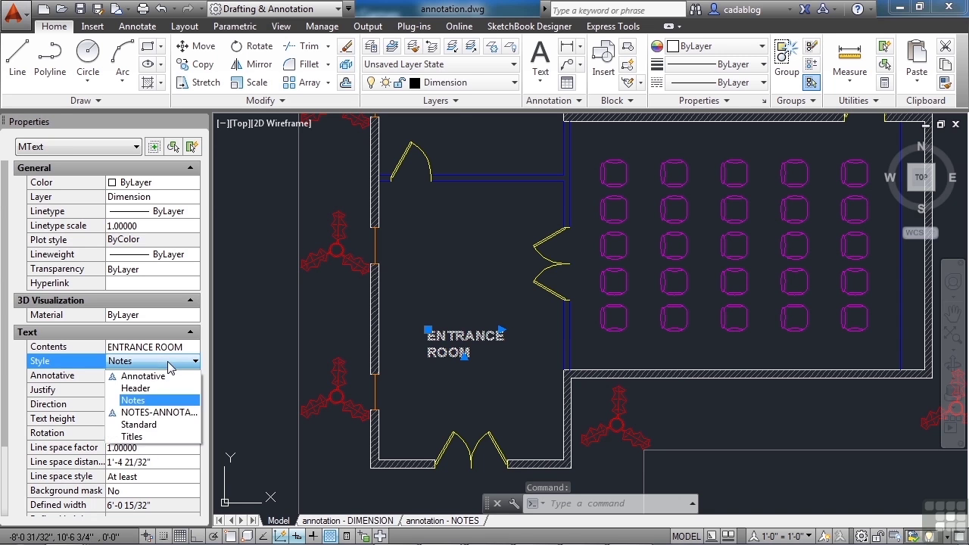
click(171, 409)
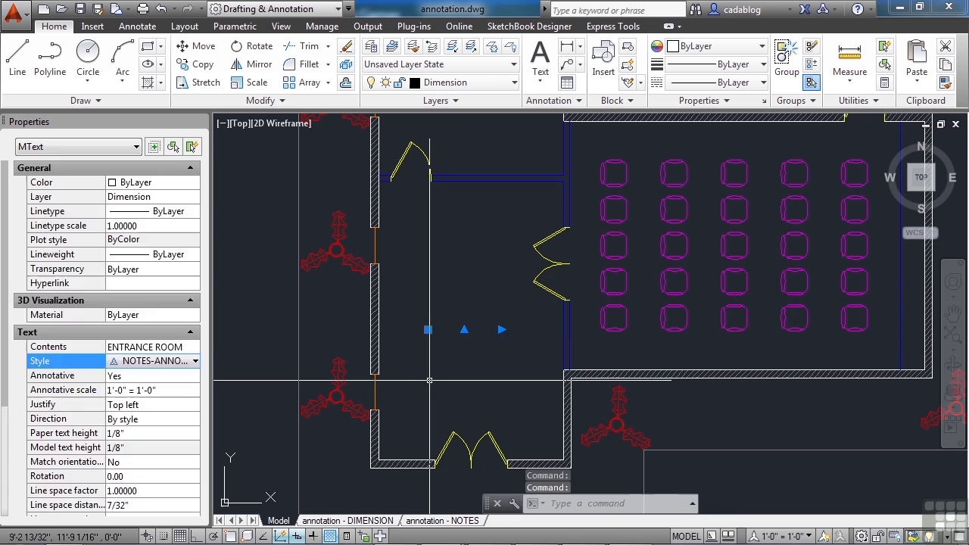
key(Escape)
Zoom to locate the now-tiny ENTRANCE ROOM text and window-select it
scroll(425, 329, up, 15)
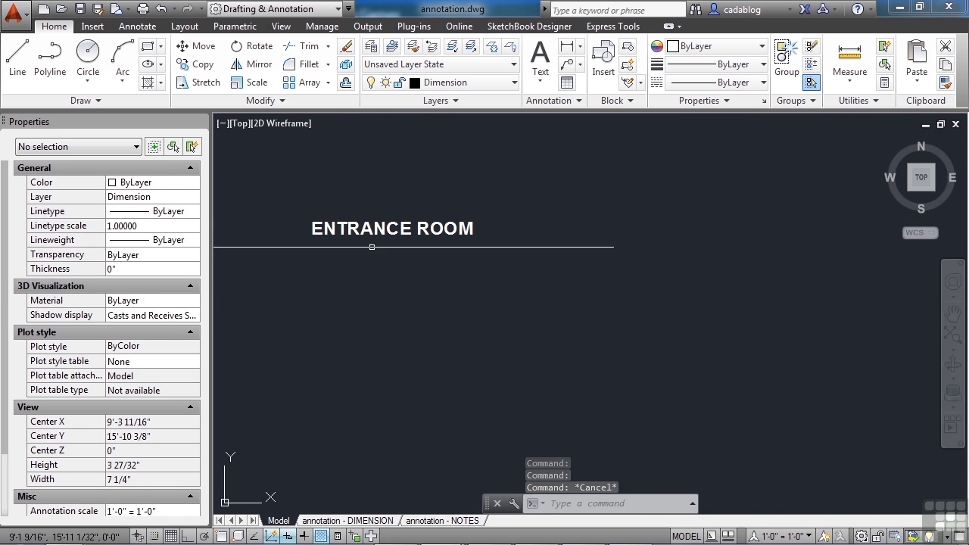
scroll(446, 296, down, 6)
scroll(448, 299, down, 7)
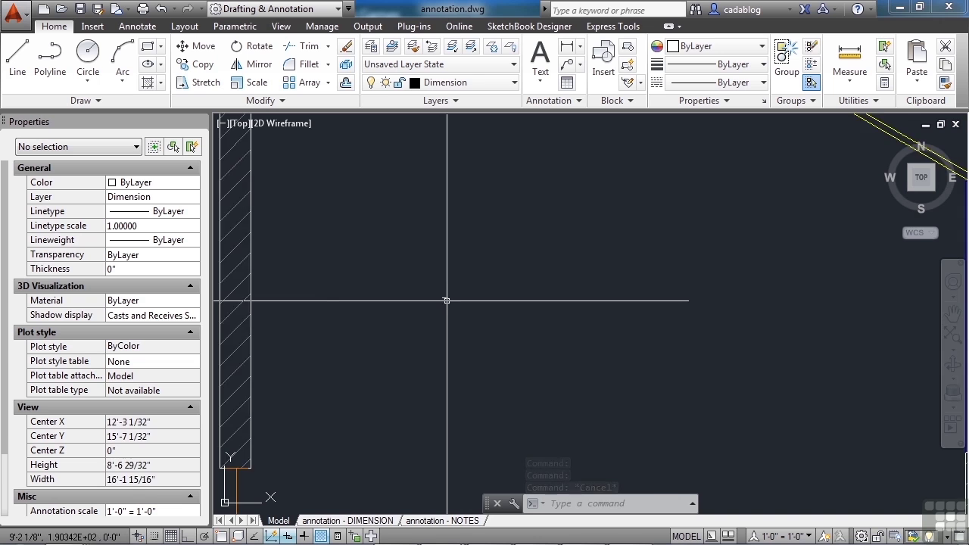
scroll(433, 272, up, 7)
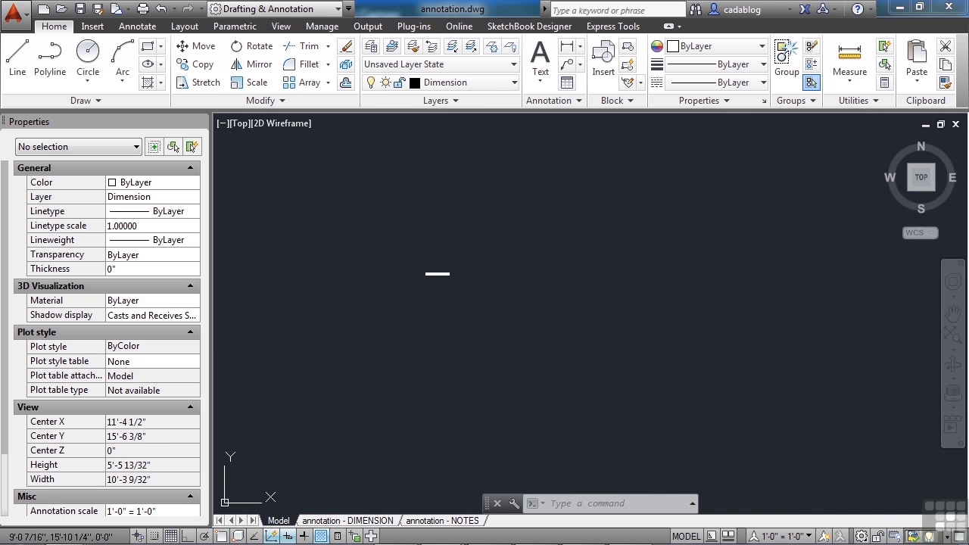
click(454, 264)
click(417, 290)
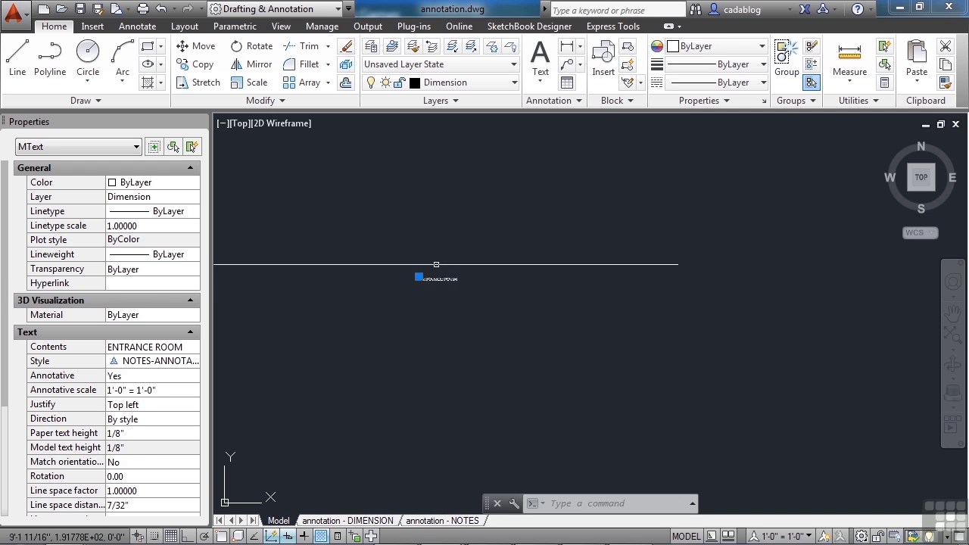
scroll(436, 268, up, 2)
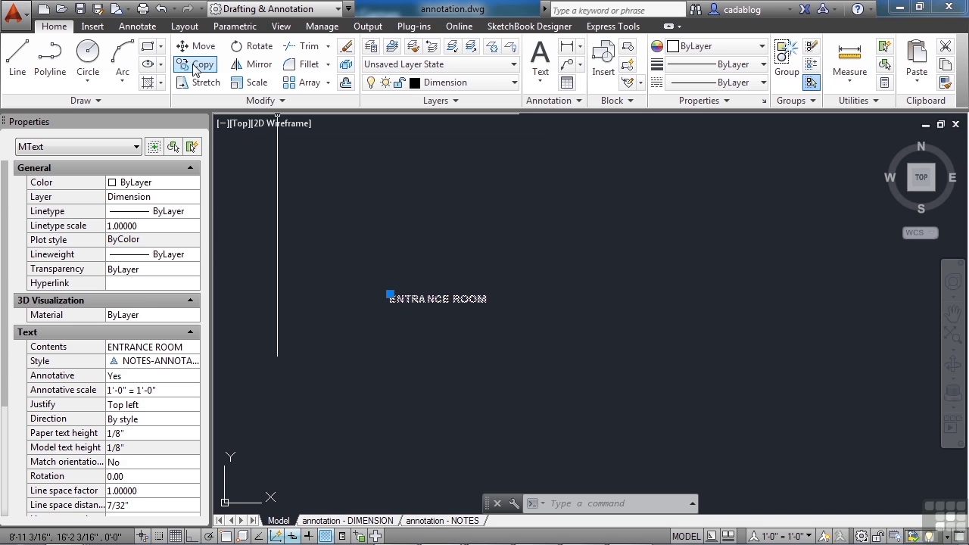
Open Add/Delete Scales on the Annotate tab to show the text's single 1'-0" = 1'-0" scale
click(146, 30)
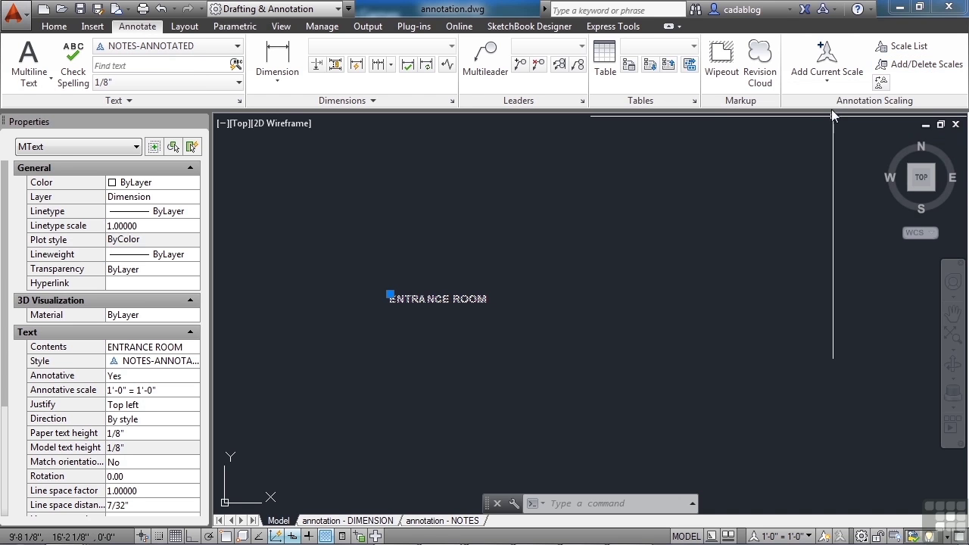
click(831, 79)
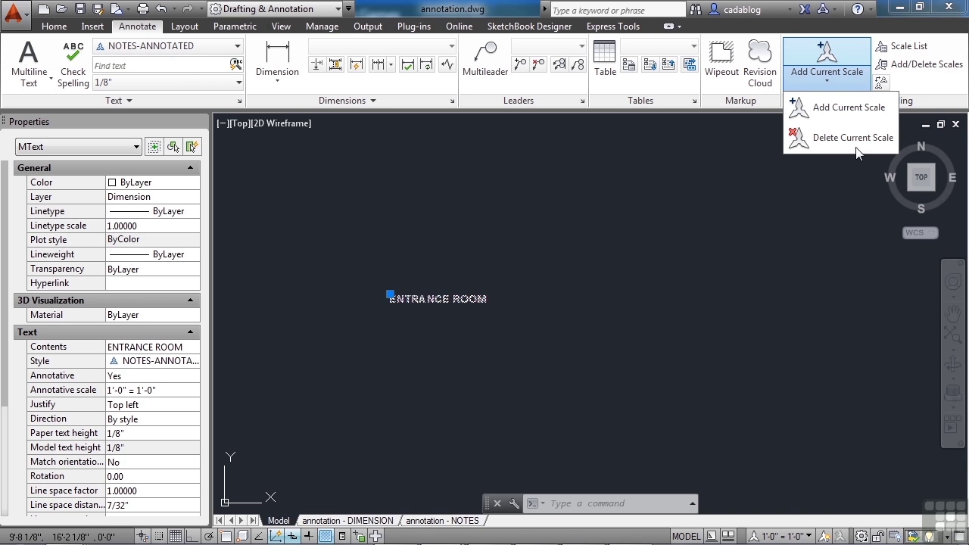
click(919, 73)
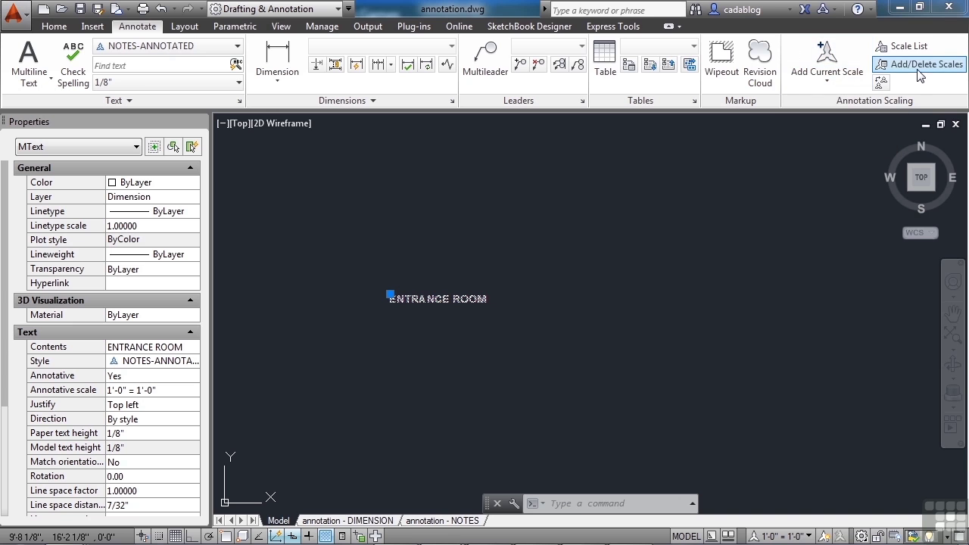
click(919, 73)
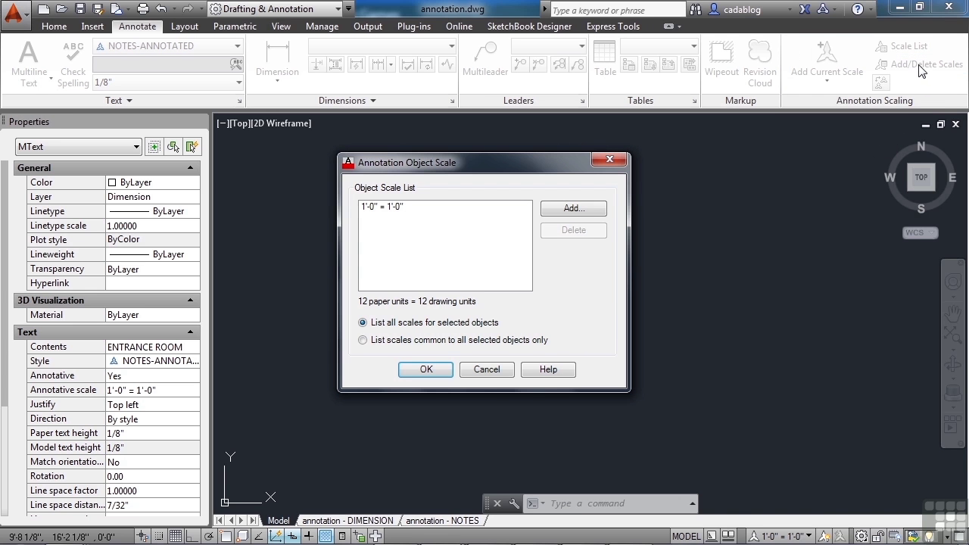
Open Add Scales and select a range of scales starting at 1/16" = 1'-0"
click(561, 211)
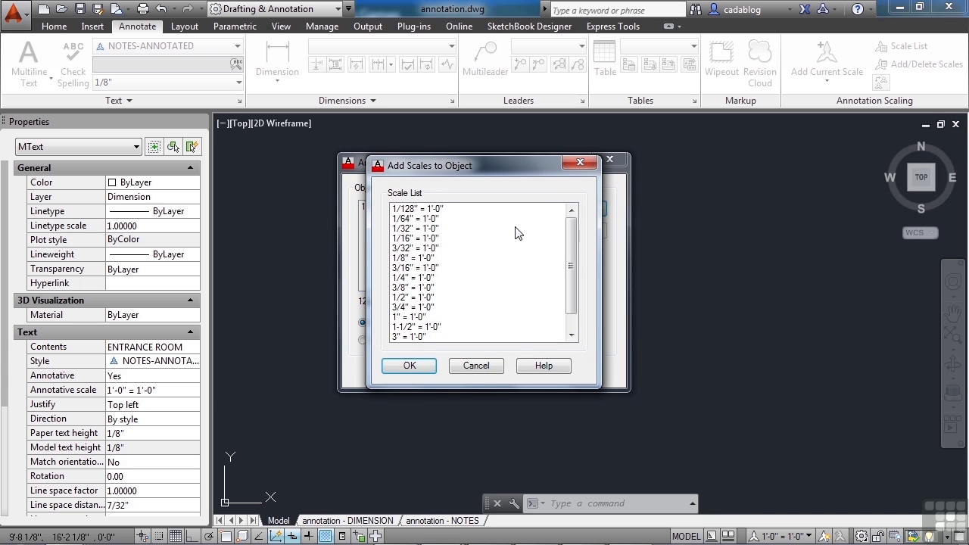
drag(575, 259, 575, 309)
scroll(575, 310, up, 1)
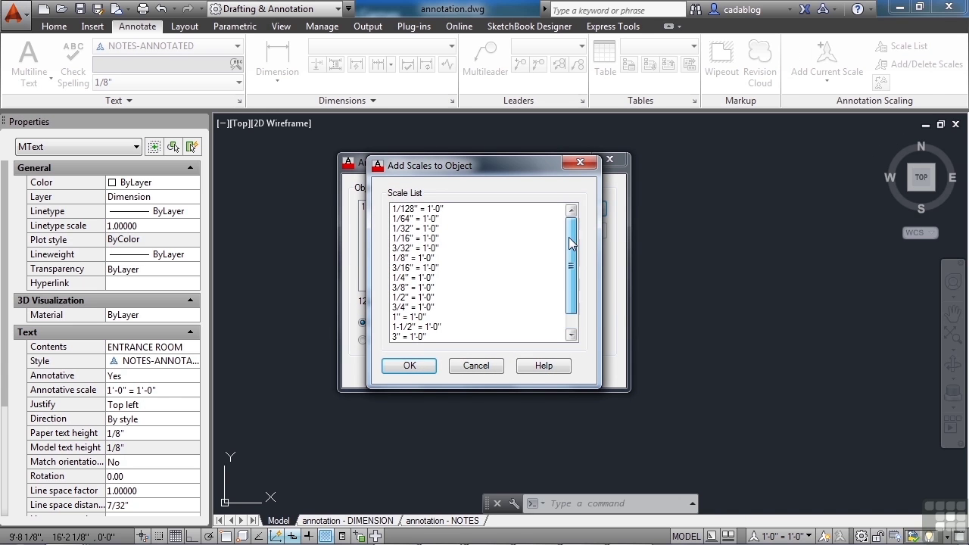
click(426, 258)
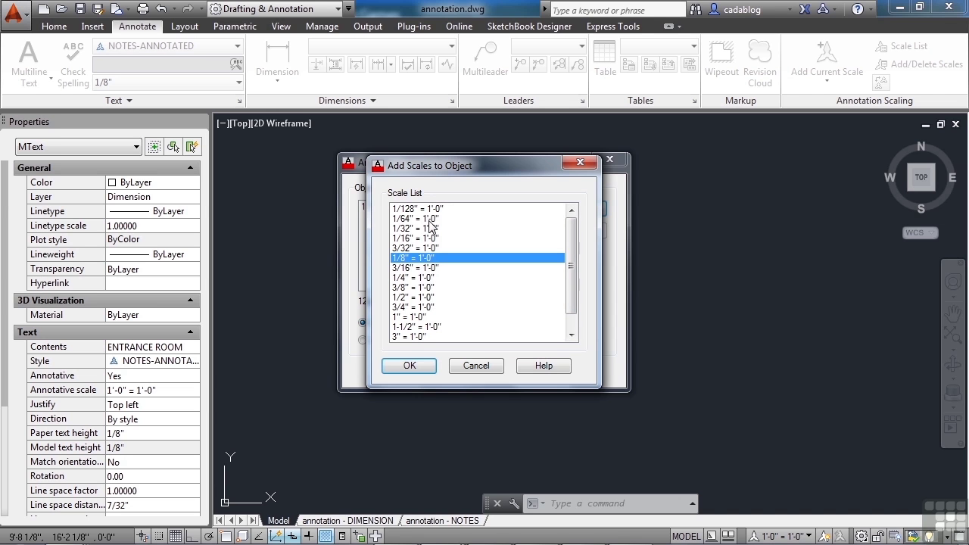
click(431, 228)
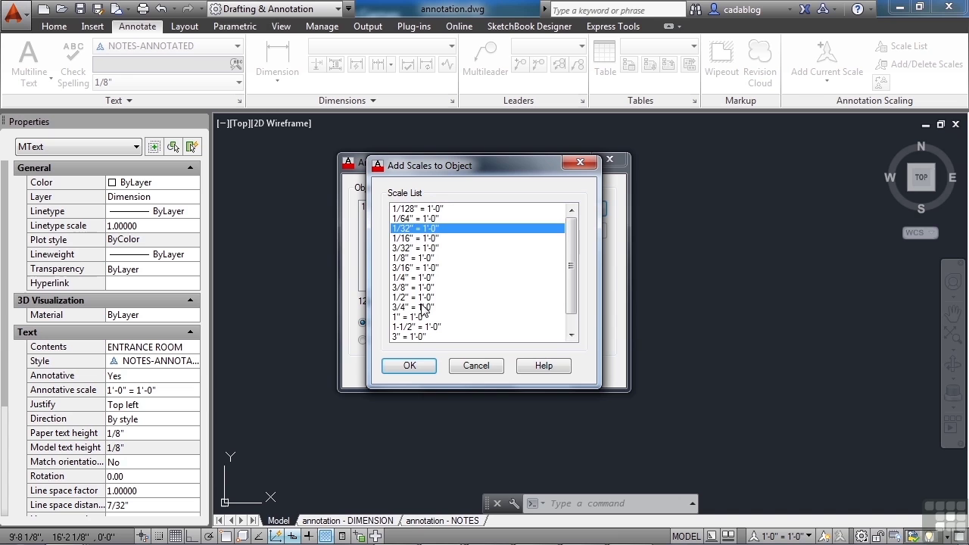
click(424, 306)
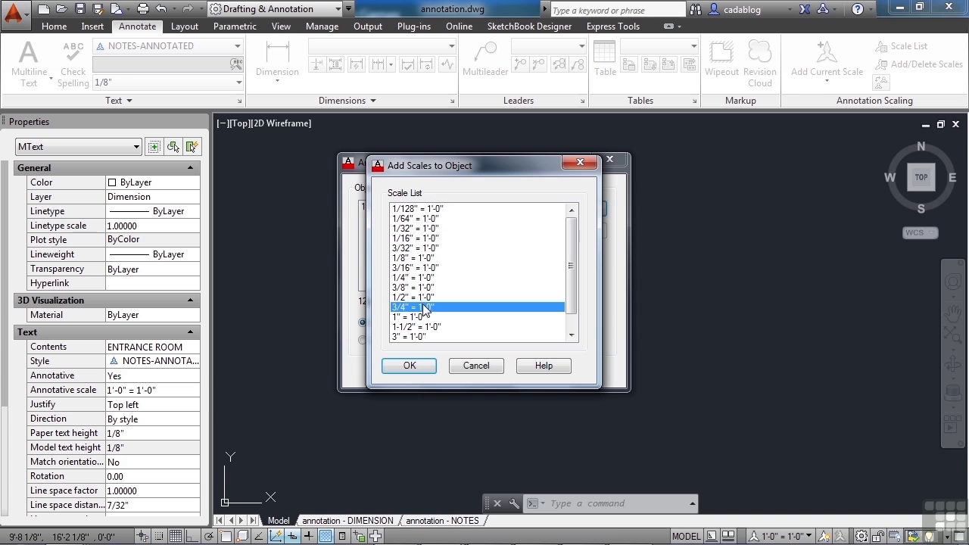
shift+click(429, 228)
shift+click(428, 238)
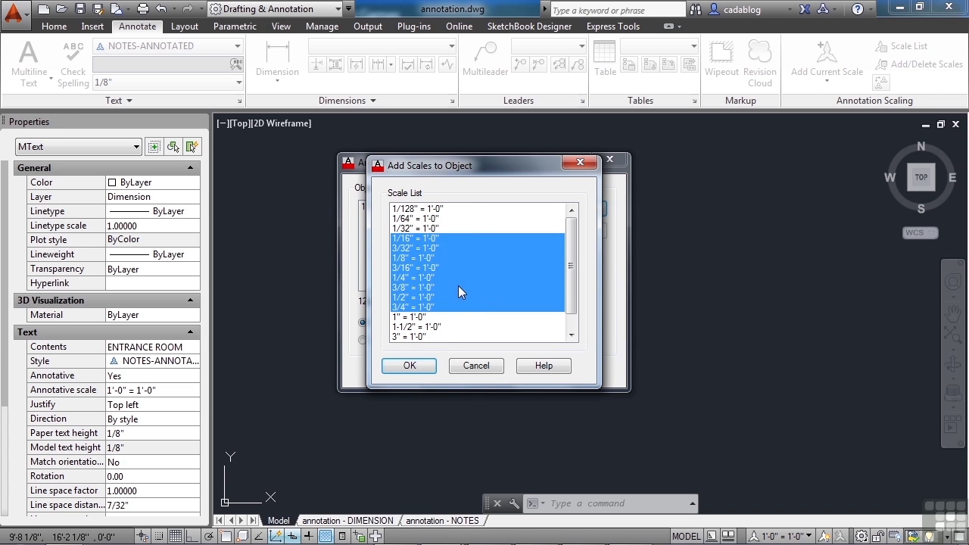
Narrow the selection to 1/16" through 3/8" = 1'-0" and confirm both dialogs
ctrl+click(416, 337)
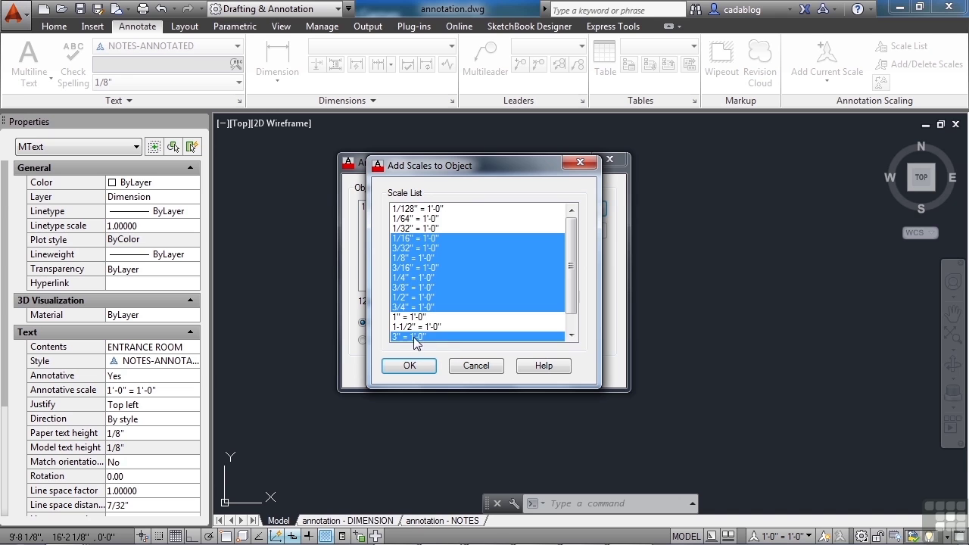
ctrl+click(430, 211)
ctrl+click(428, 336)
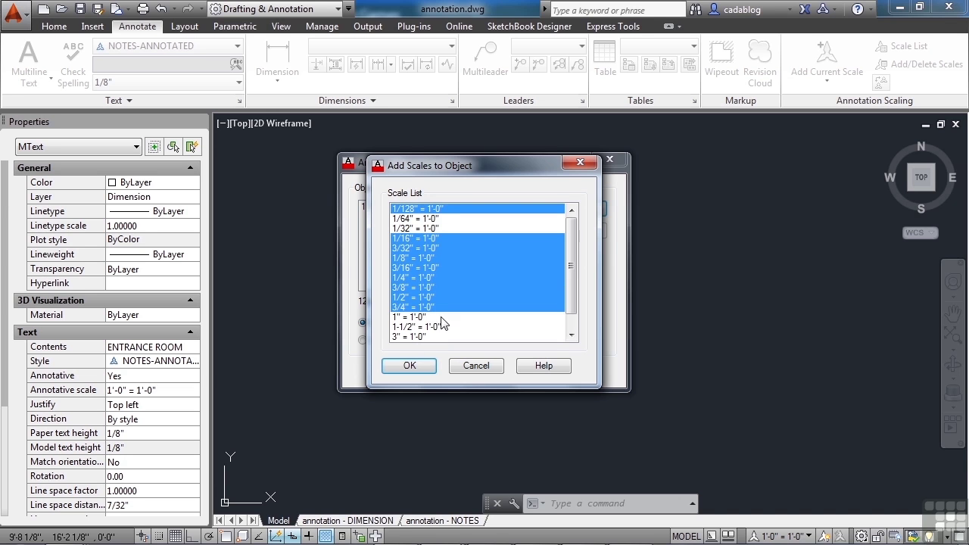
ctrl+click(445, 211)
ctrl+click(429, 308)
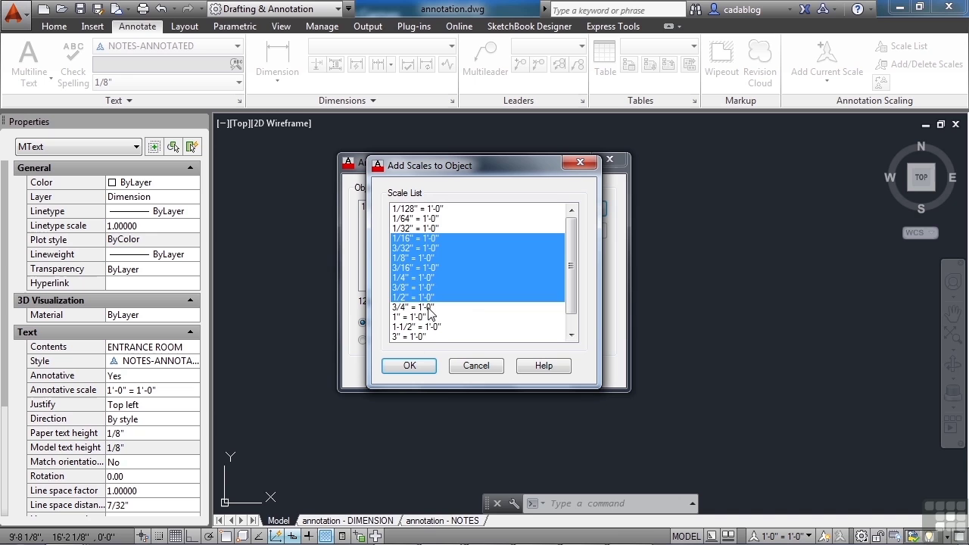
ctrl+click(430, 297)
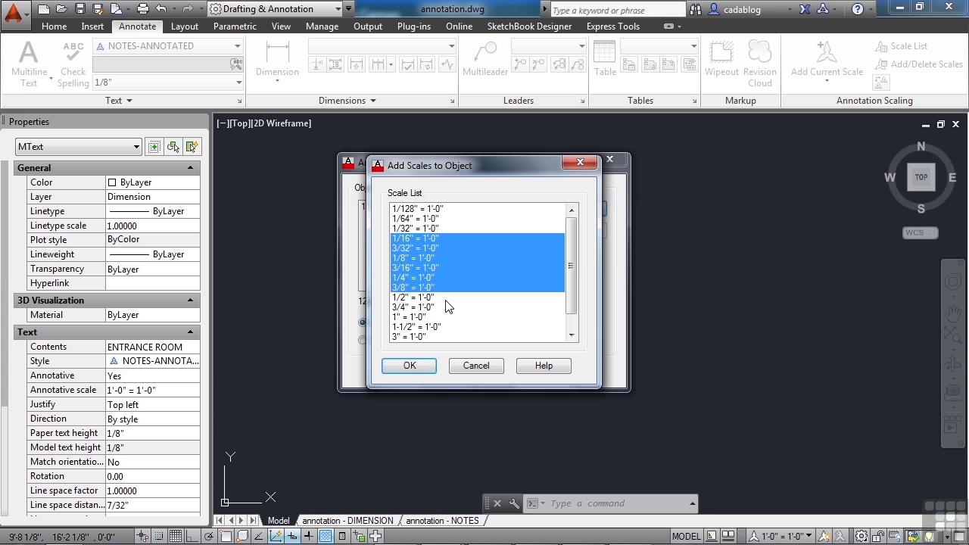
click(409, 366)
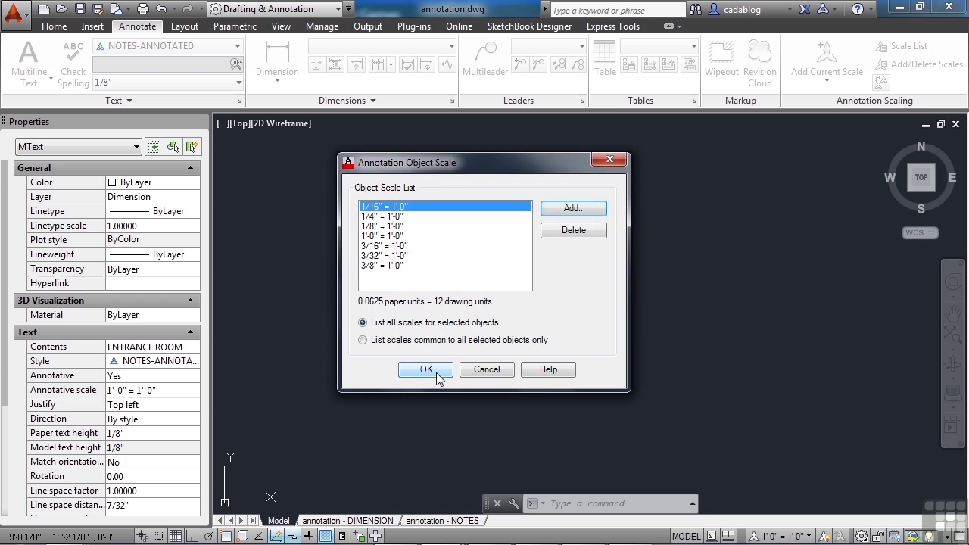
click(434, 372)
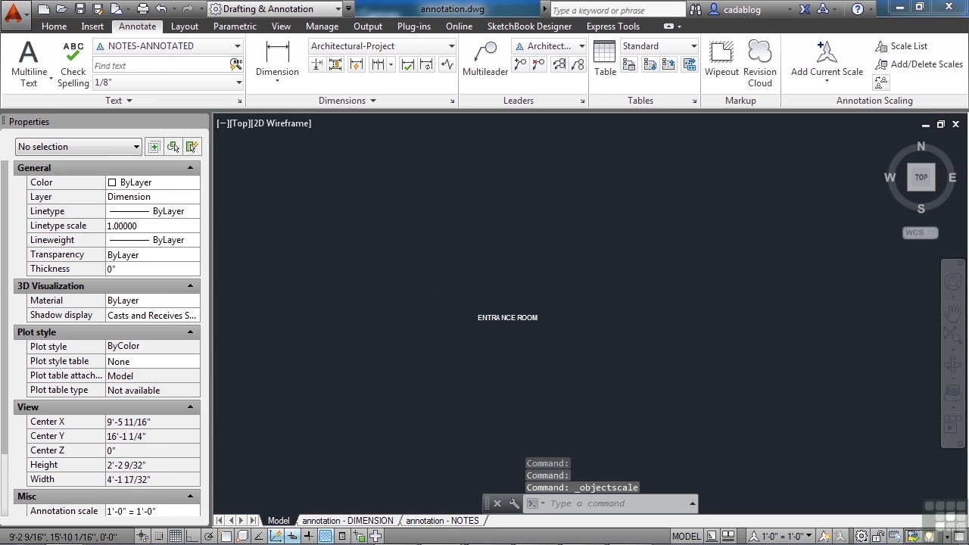
scroll(505, 290, up, 2)
click(503, 293)
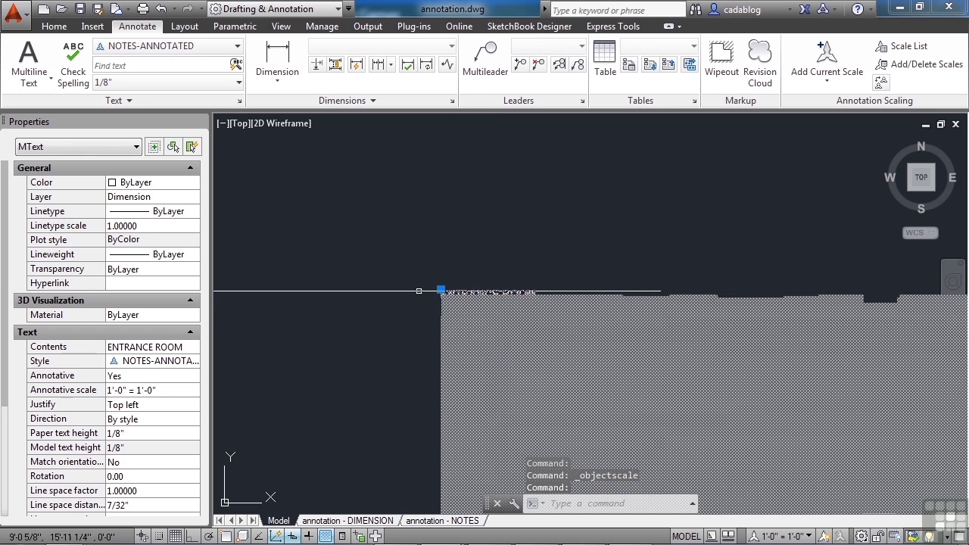
scroll(440, 290, up, 10)
scroll(439, 273, down, 8)
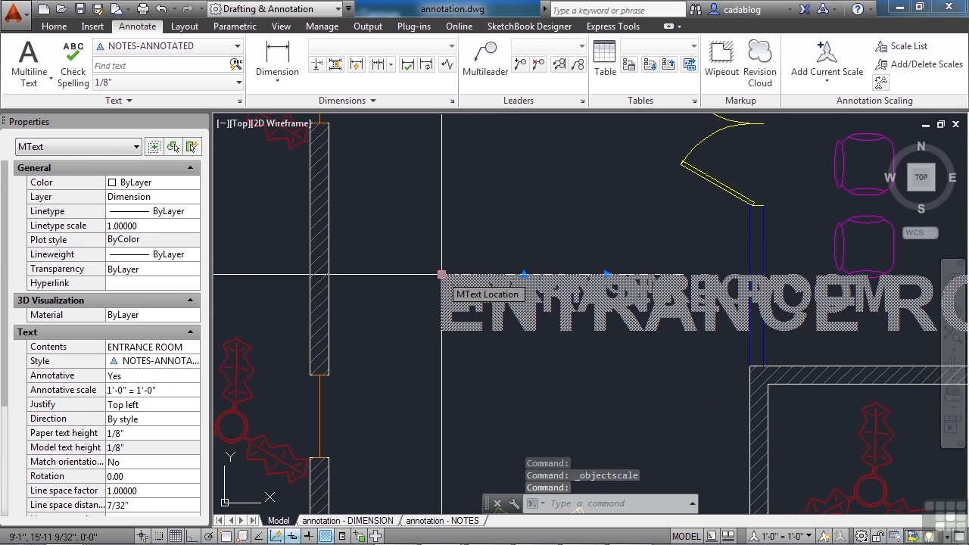
scroll(438, 284, down, 2)
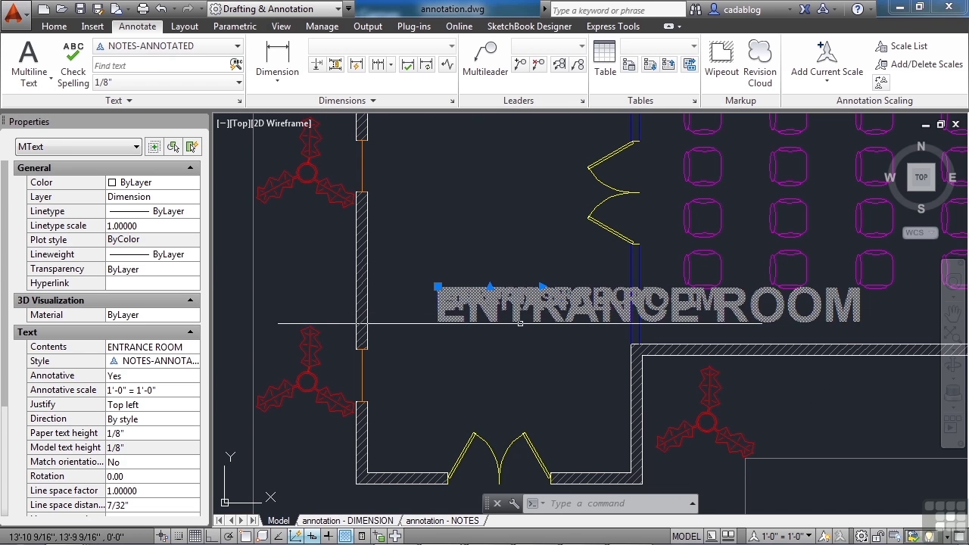
key(F11)
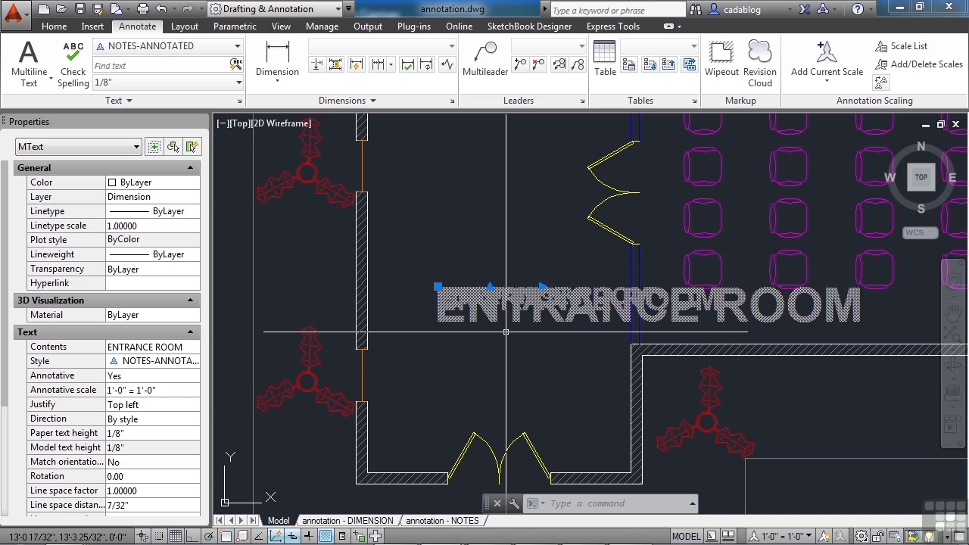
key(Escape)
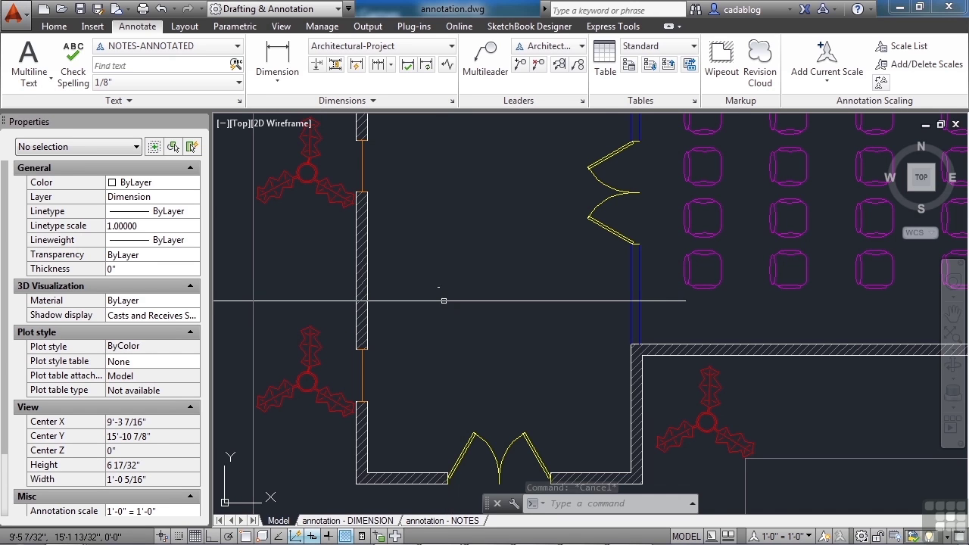
Return to the NOTES layout and work inside its viewport
click(449, 521)
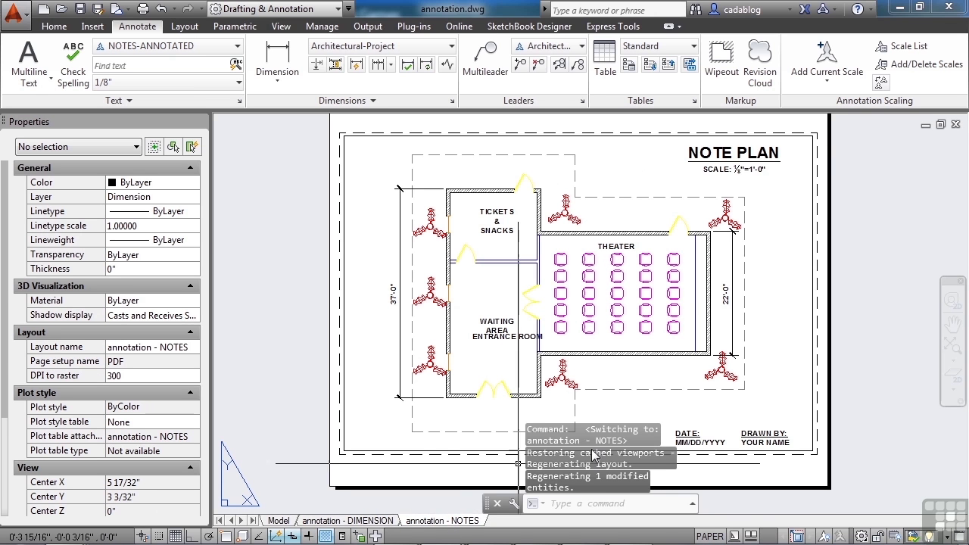
scroll(520, 361, up, 2)
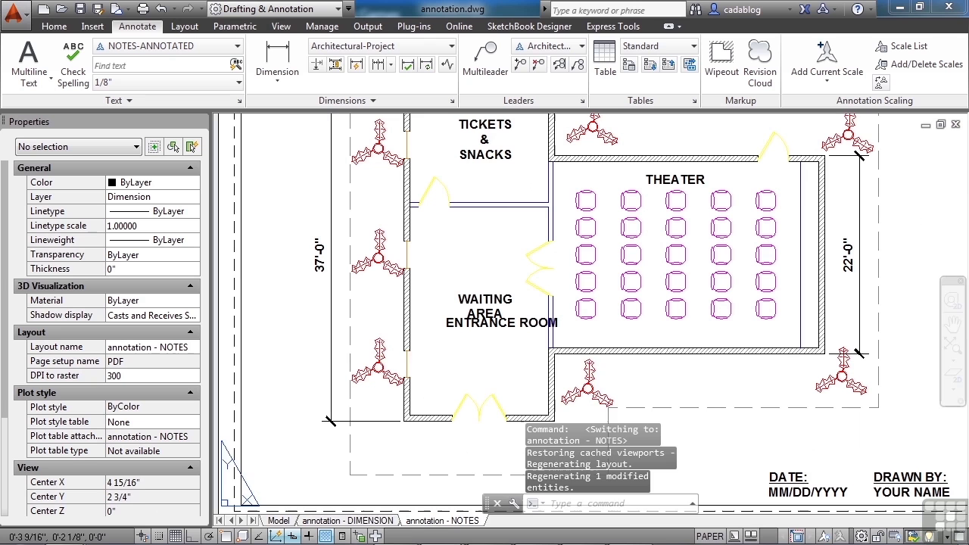
double_click(484, 358)
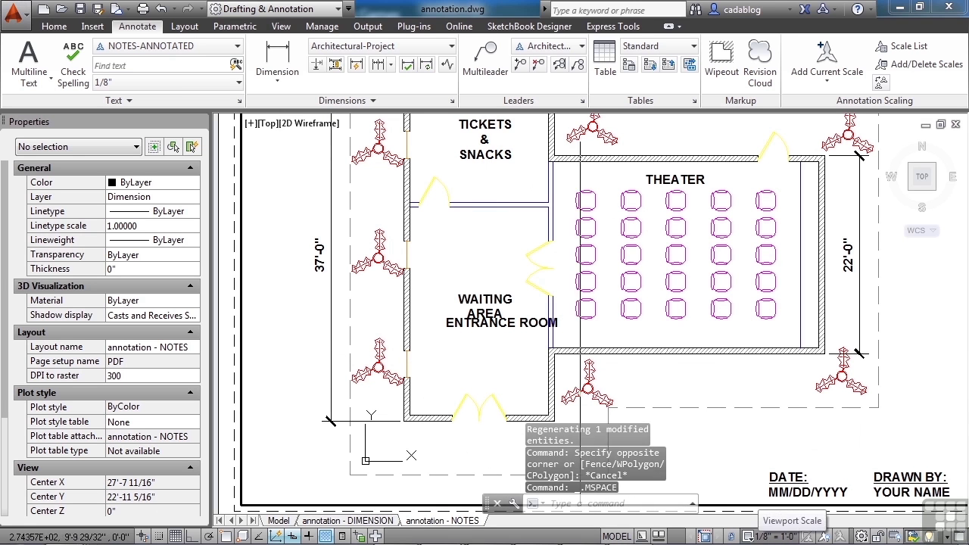
scroll(484, 323, up, 1)
Move the ENTRANCE ROOM text down in the room below WAITING AREA, then deselect it
click(425, 318)
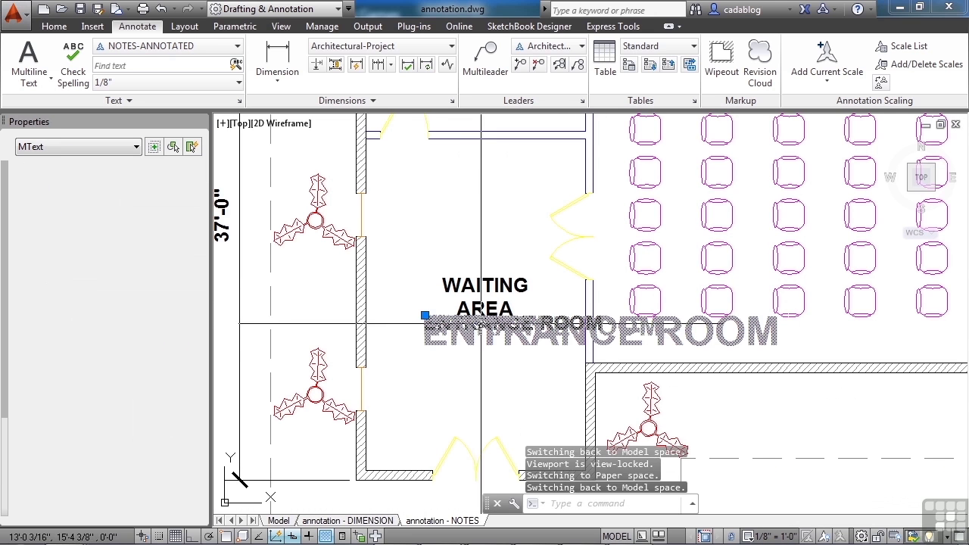
click(425, 316)
click(395, 371)
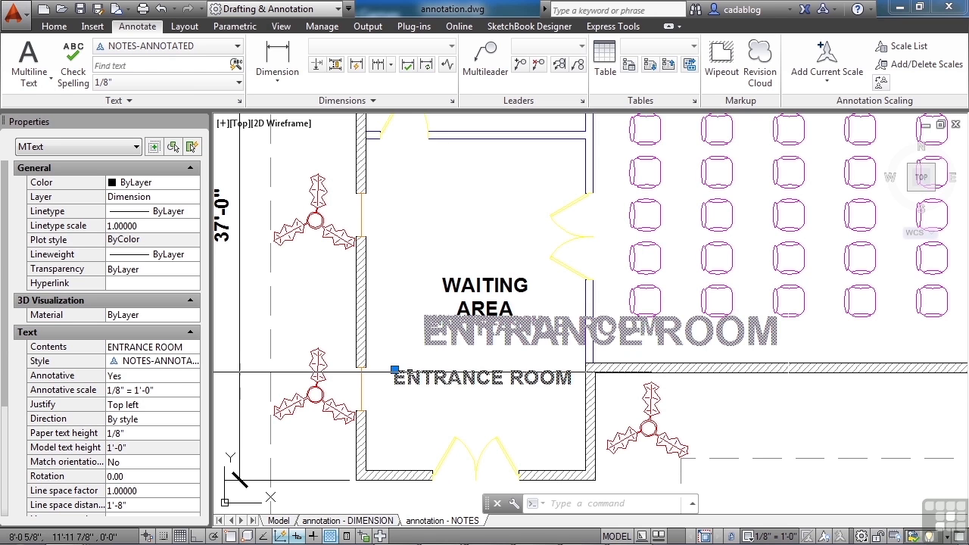
click(395, 371)
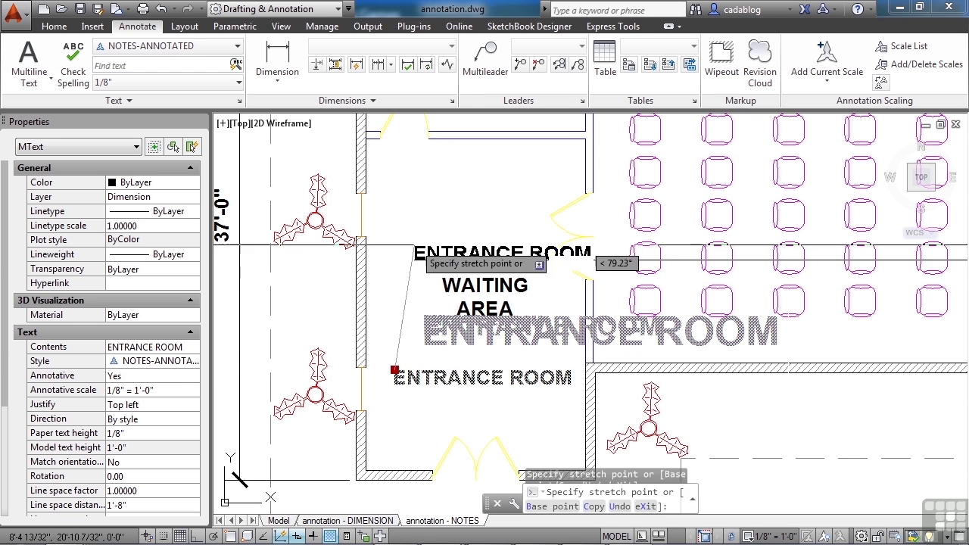
click(411, 204)
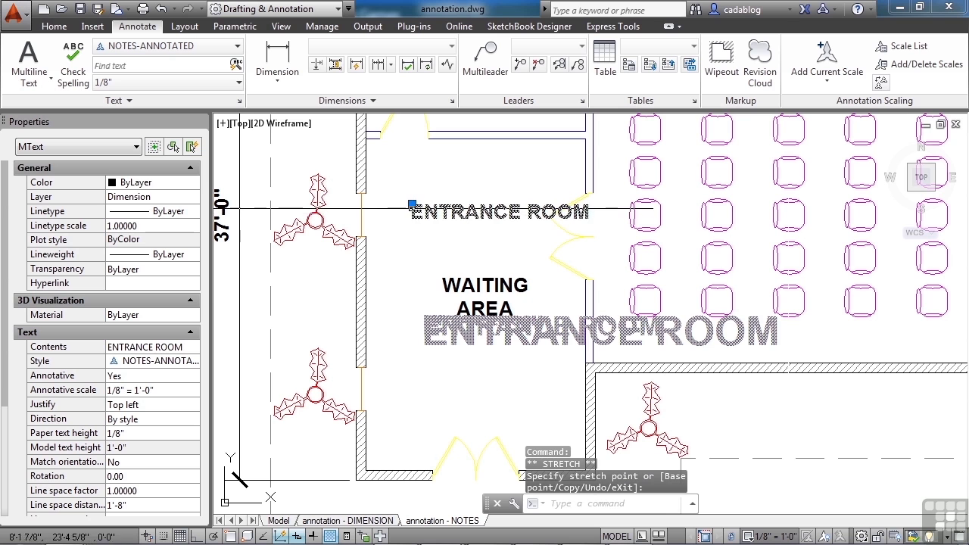
click(392, 370)
key(Escape)
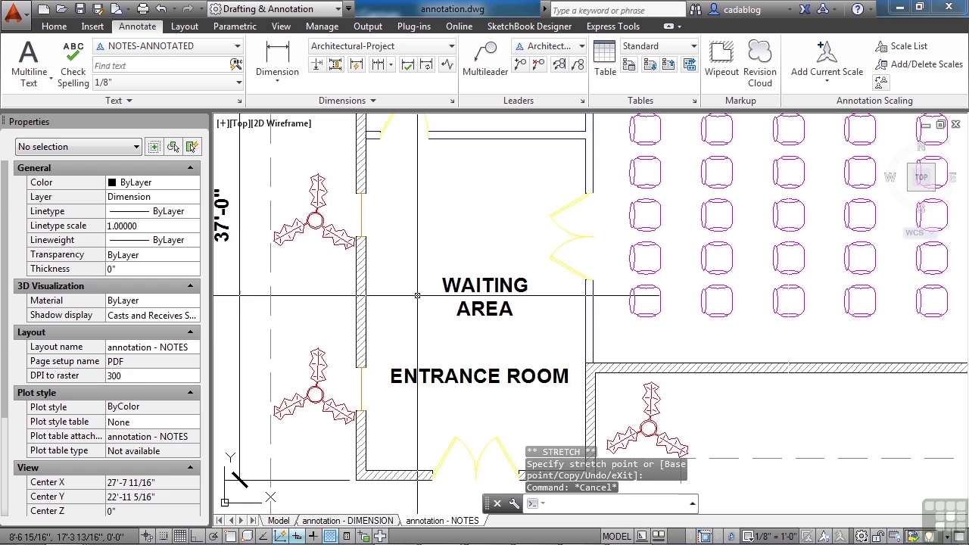
scroll(447, 338, down, 2)
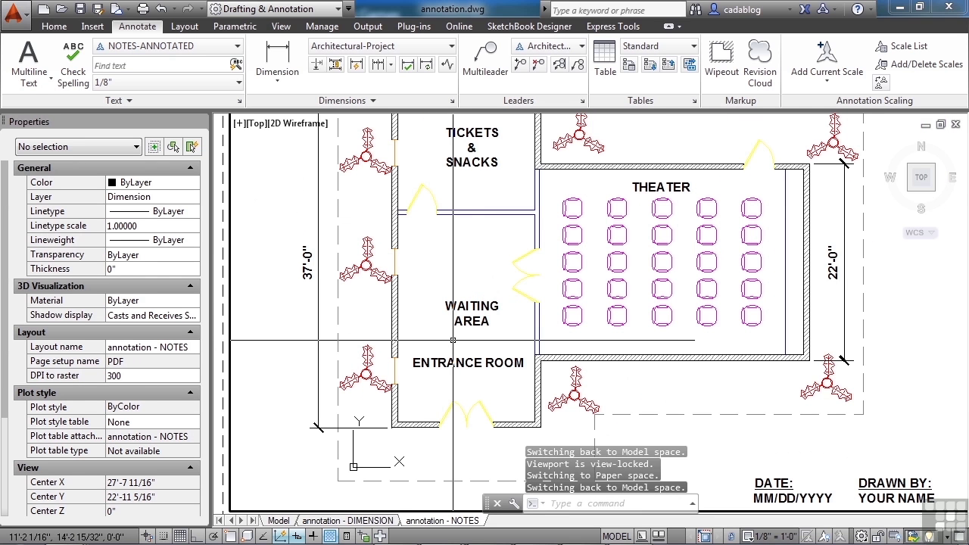
Set the NOTES viewport's annotation scale to 1/4" = 1'-0", then zoom back out to the full sheet
click(453, 340)
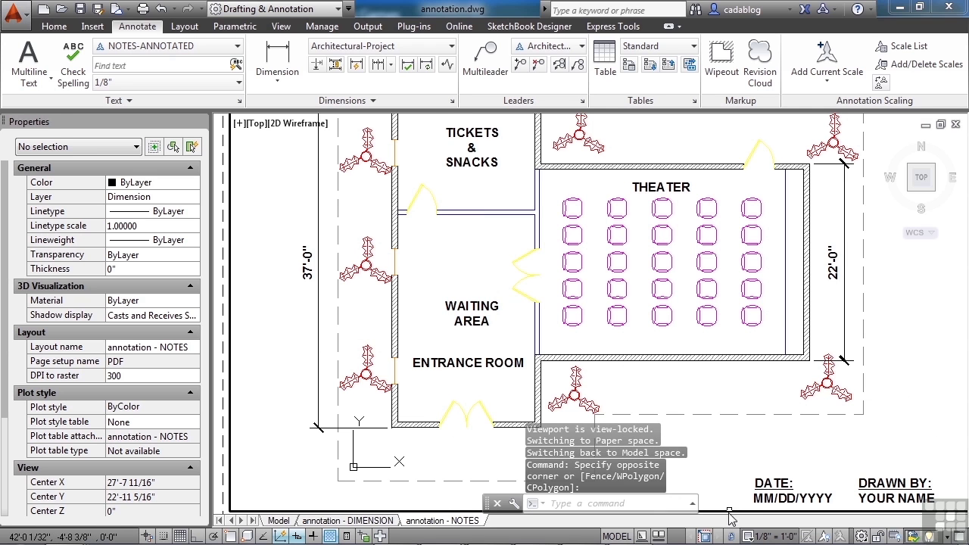
click(774, 537)
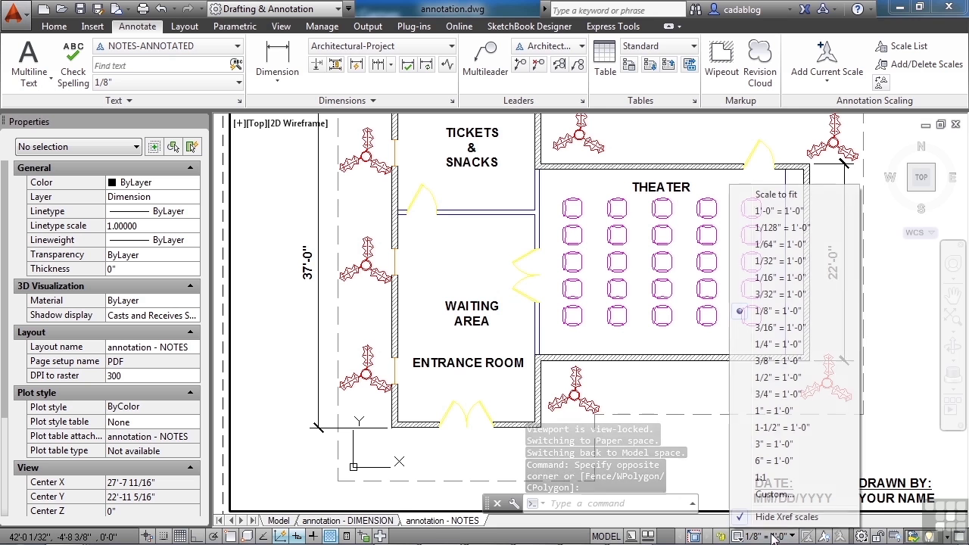
click(785, 345)
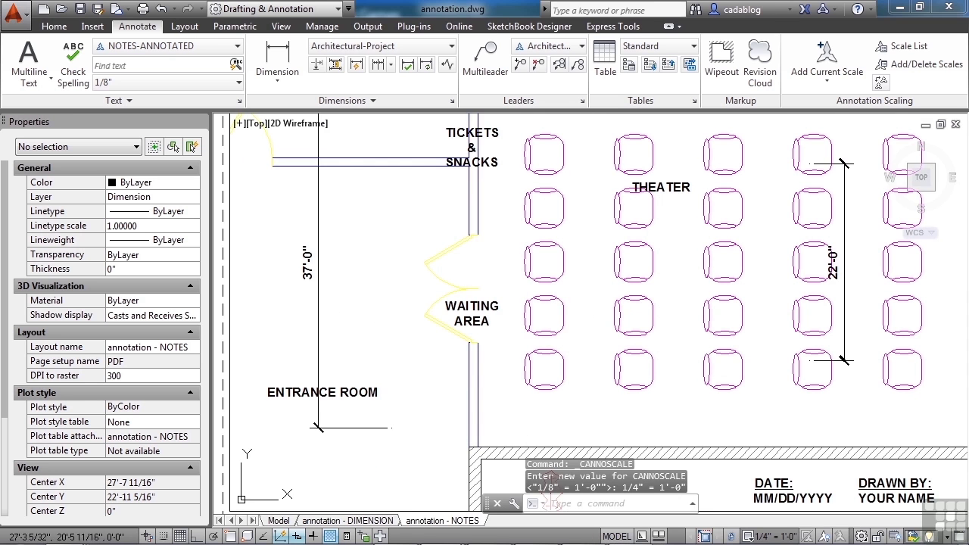
click(719, 536)
scroll(507, 341, up, 2)
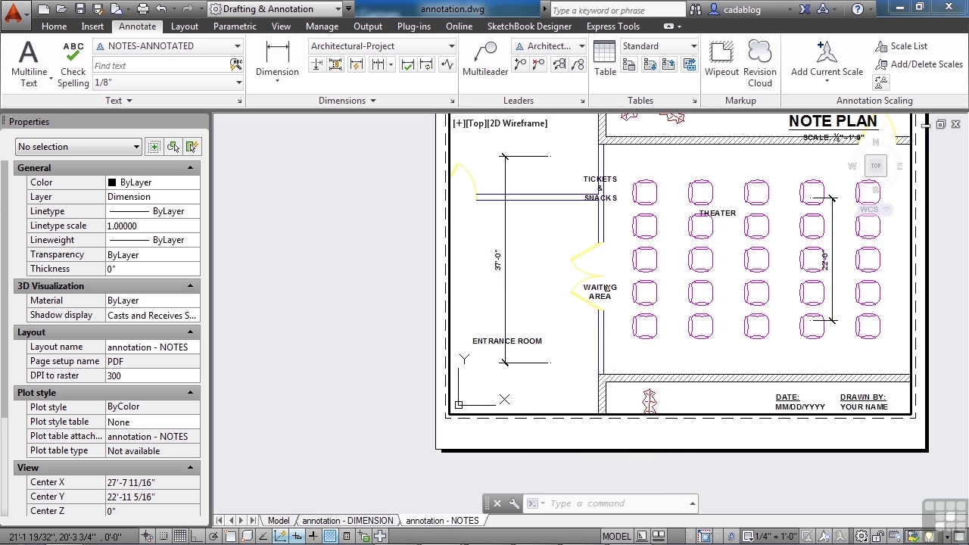
Inside the viewport, drag the ENTRANCE ROOM text up level with WAITING AREA
double_click(606, 289)
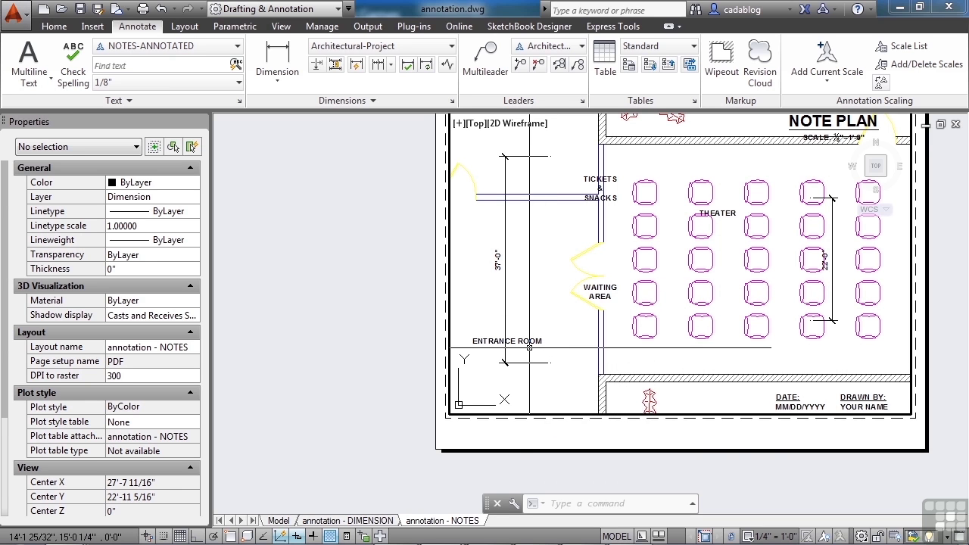
mouse_move(531, 347)
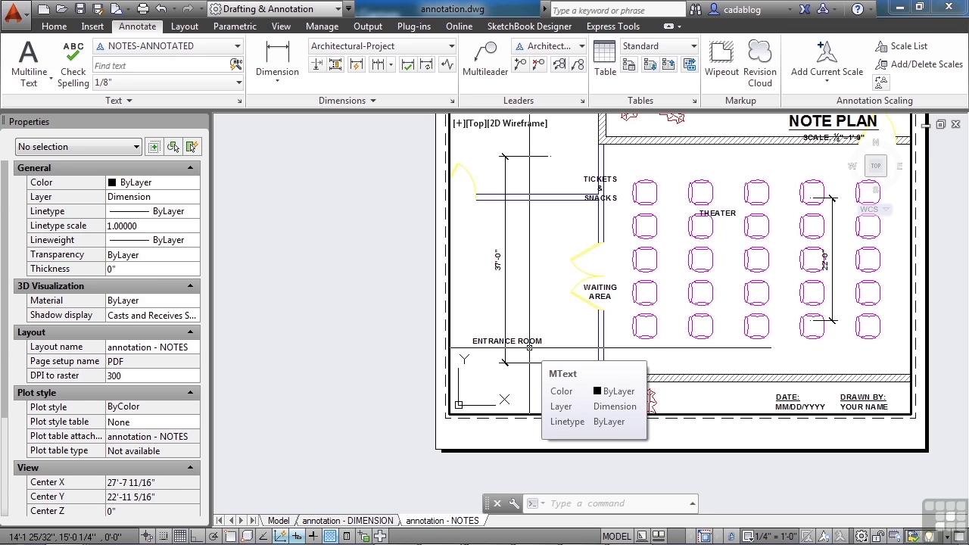
click(529, 342)
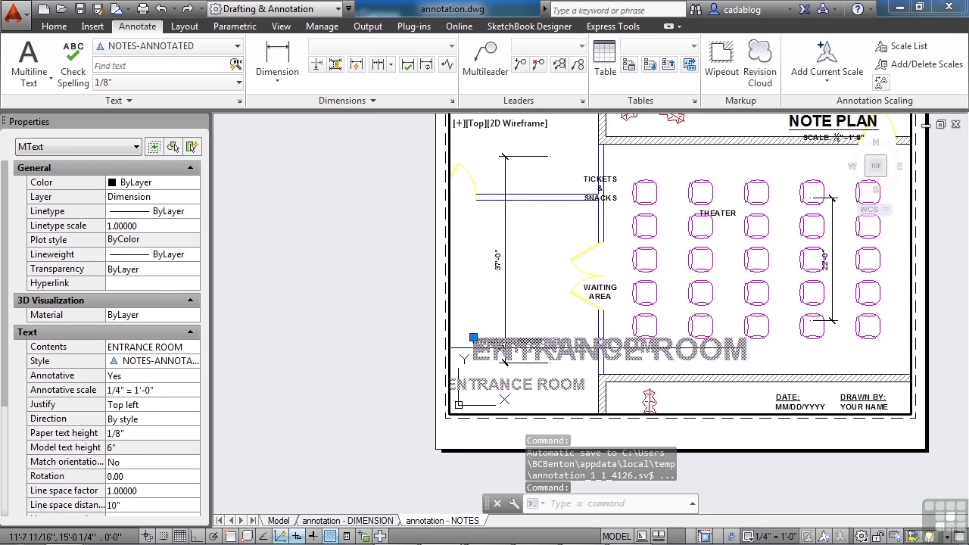
click(474, 337)
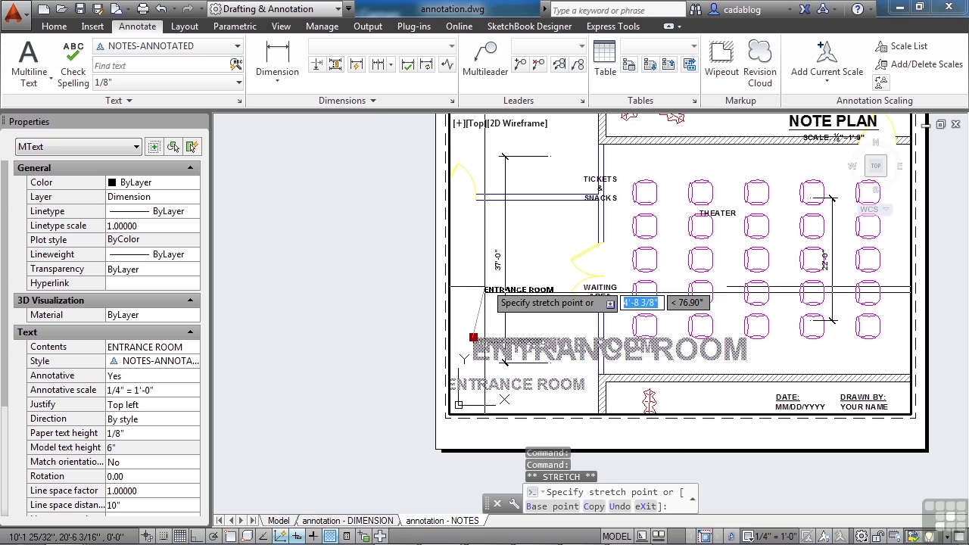
click(482, 281)
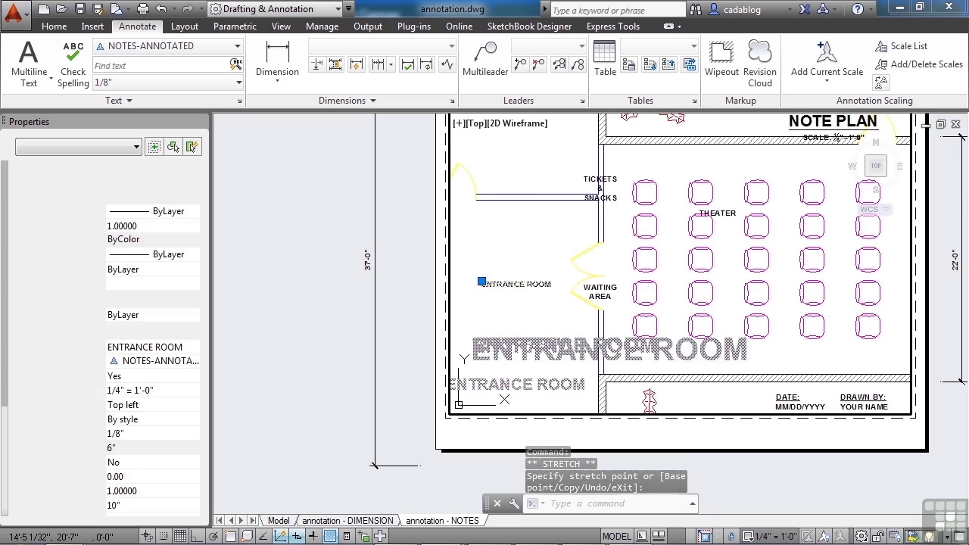
key(Escape)
key(Escape)
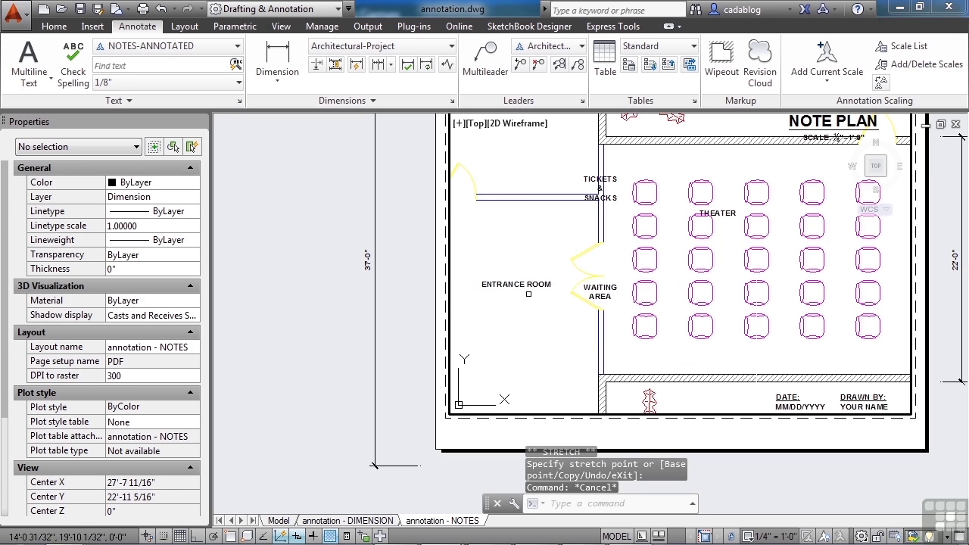
Sync all scale positions of the ENTRANCE ROOM text with ANNORESET, then reselect it to verify
click(881, 85)
click(524, 304)
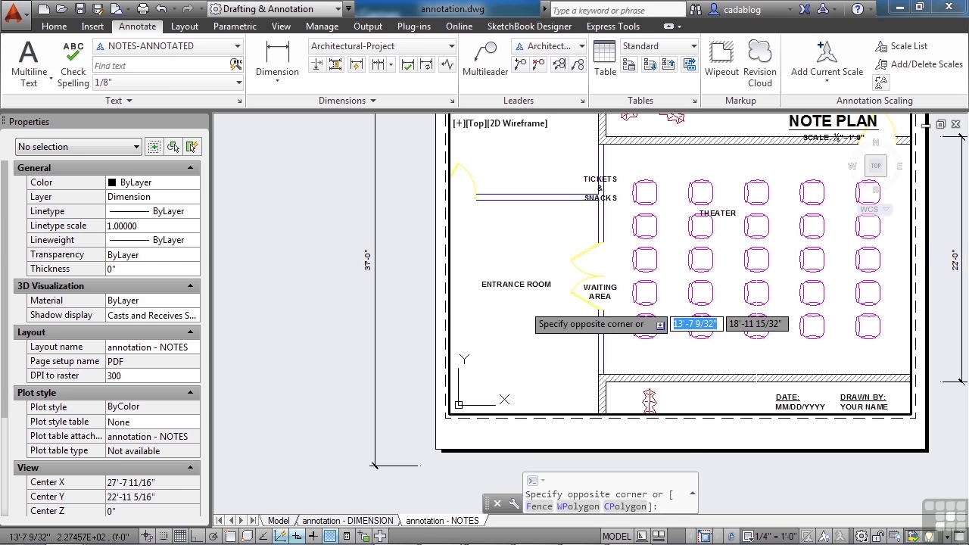
click(514, 328)
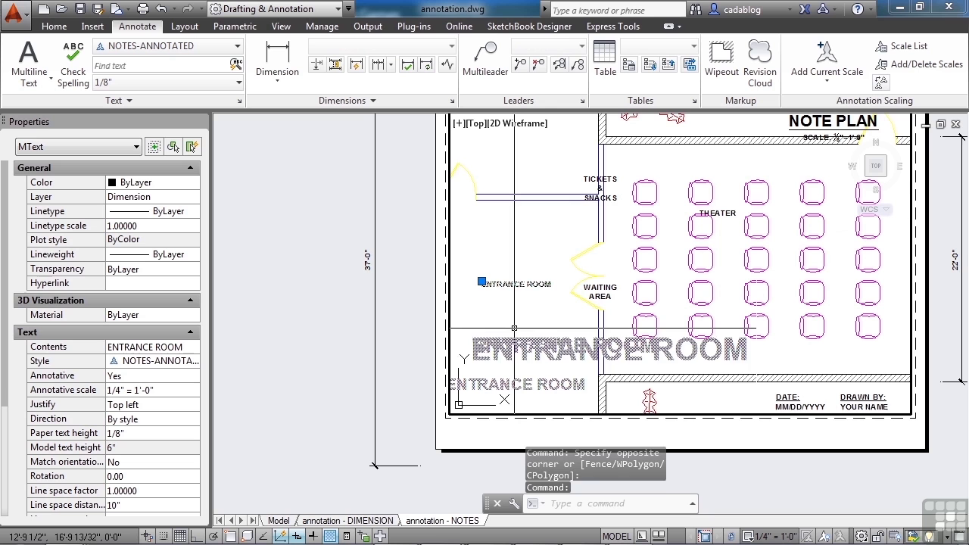
click(882, 84)
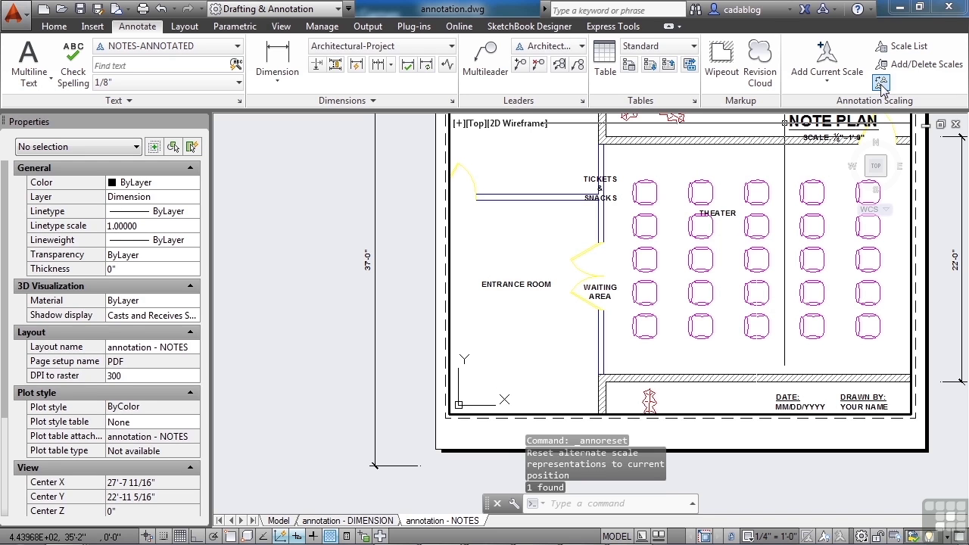
click(495, 293)
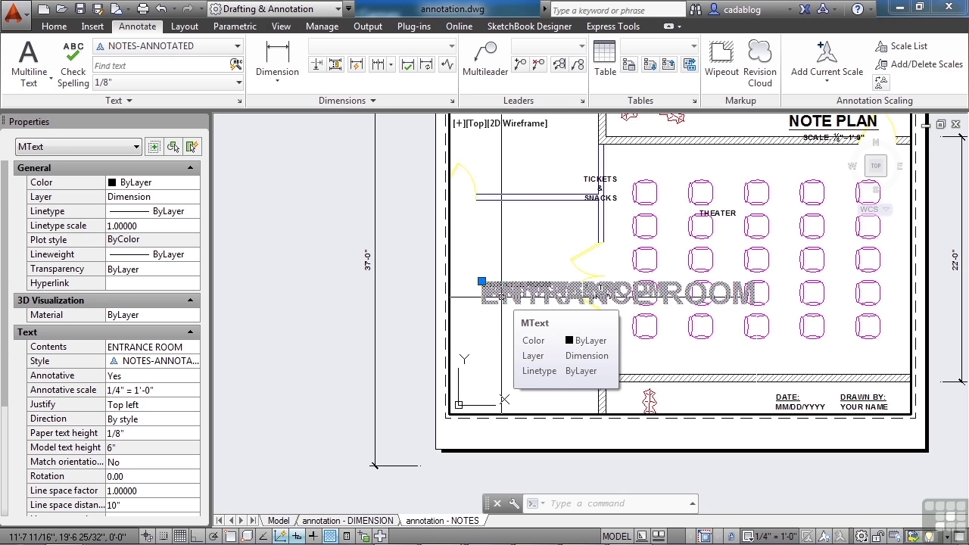
key(Escape)
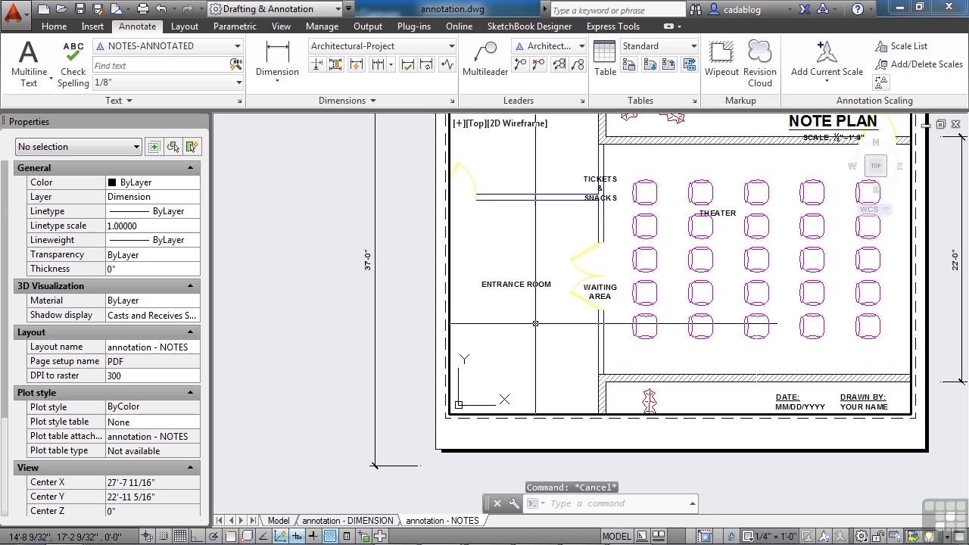